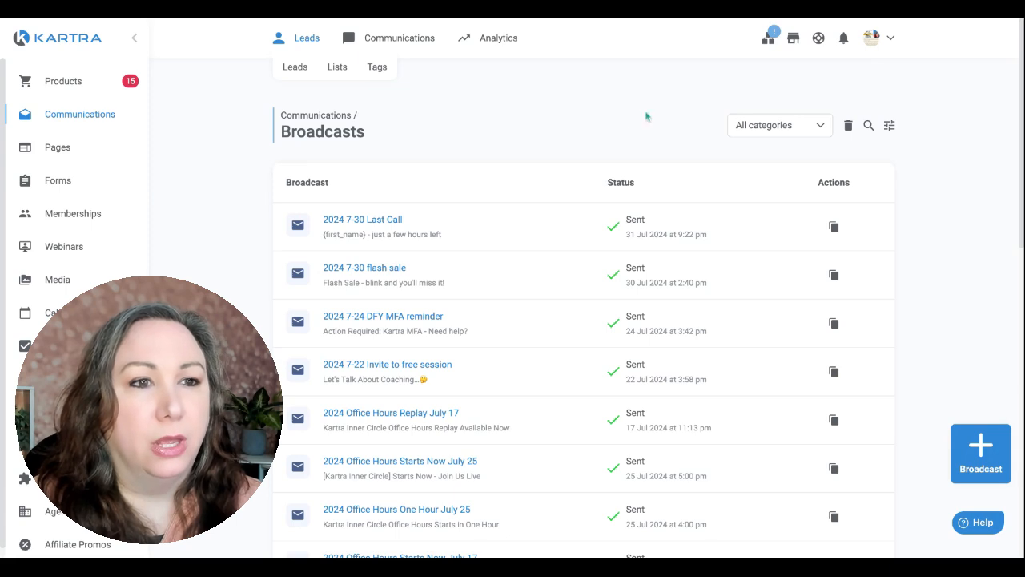
# Filter the broadcasts list to the Inner Circle category
pyautogui.scroll(-1, 593, 128)
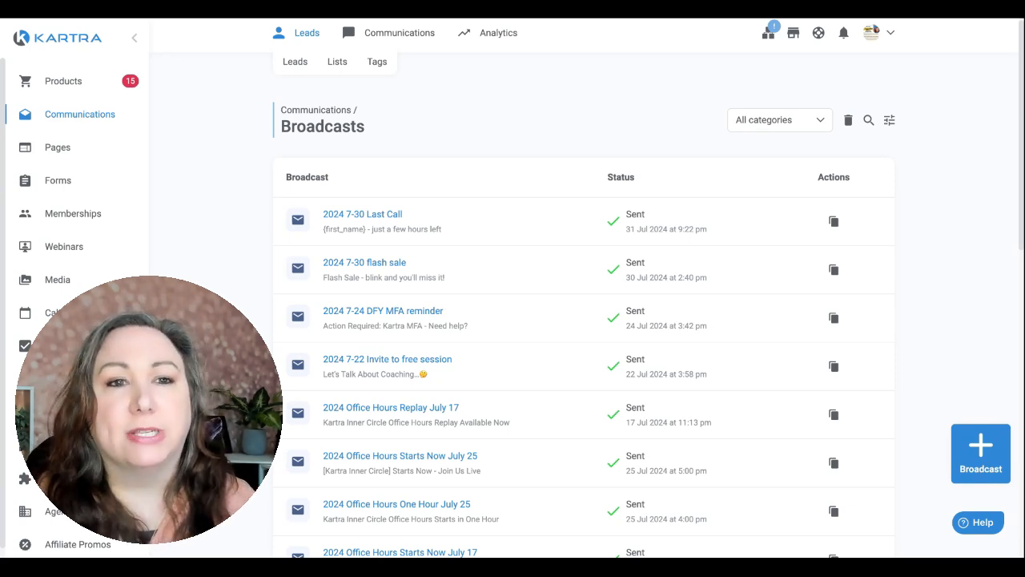
pyautogui.click(779, 122)
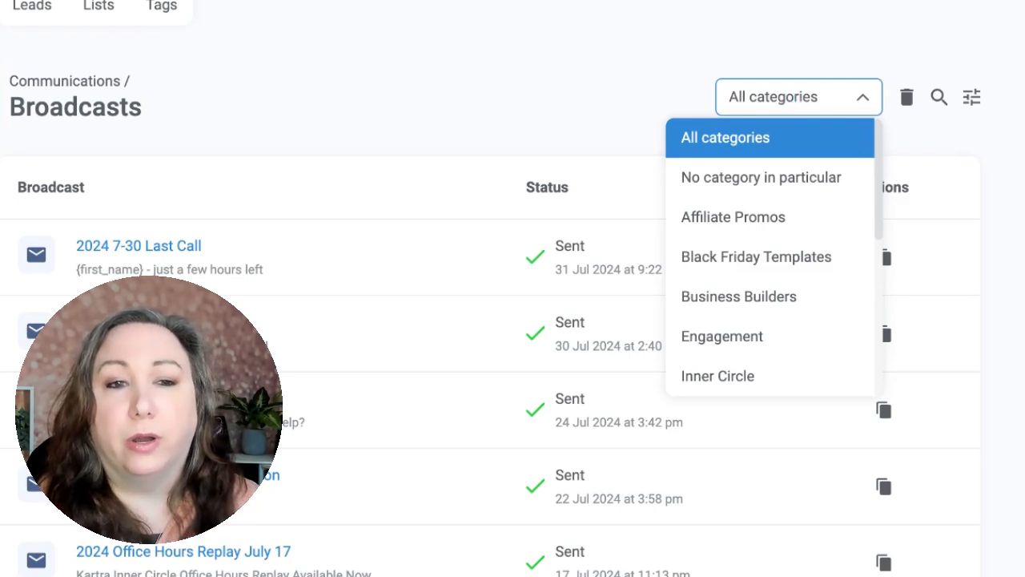
pyautogui.scroll(-2, 724, 283)
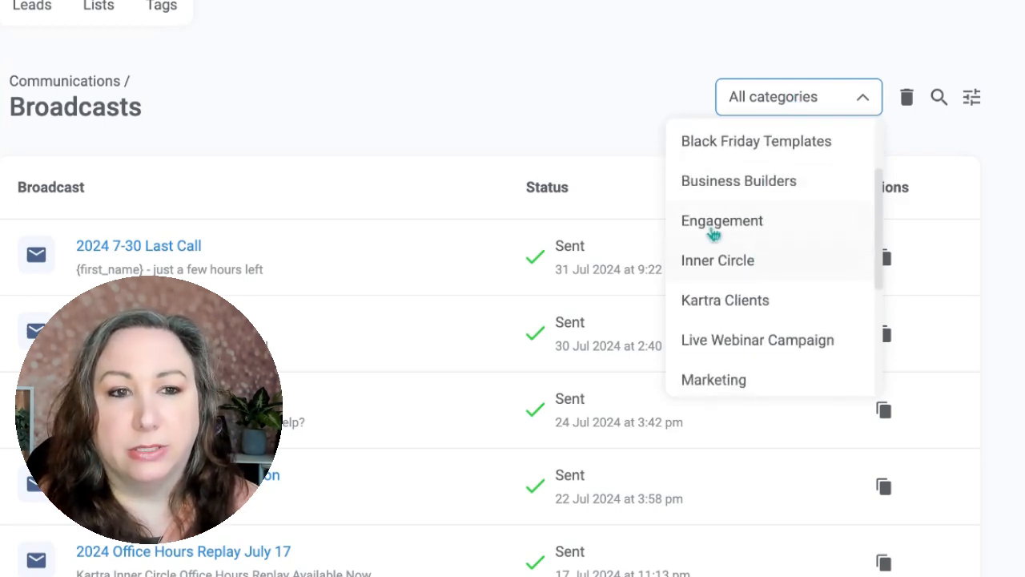
pyautogui.scroll(-2, 745, 255)
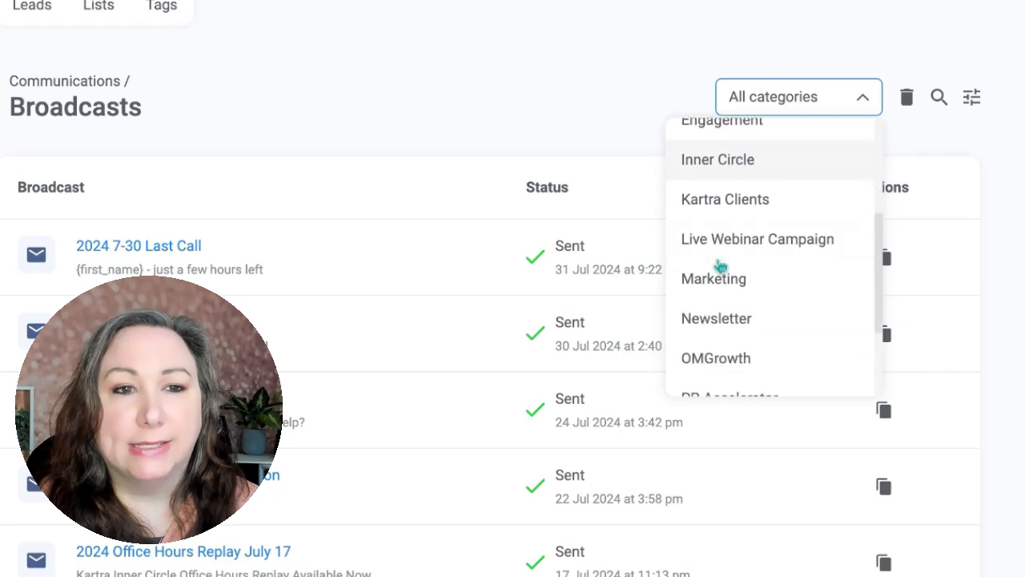
pyautogui.scroll(1, 742, 210)
pyautogui.click(725, 211)
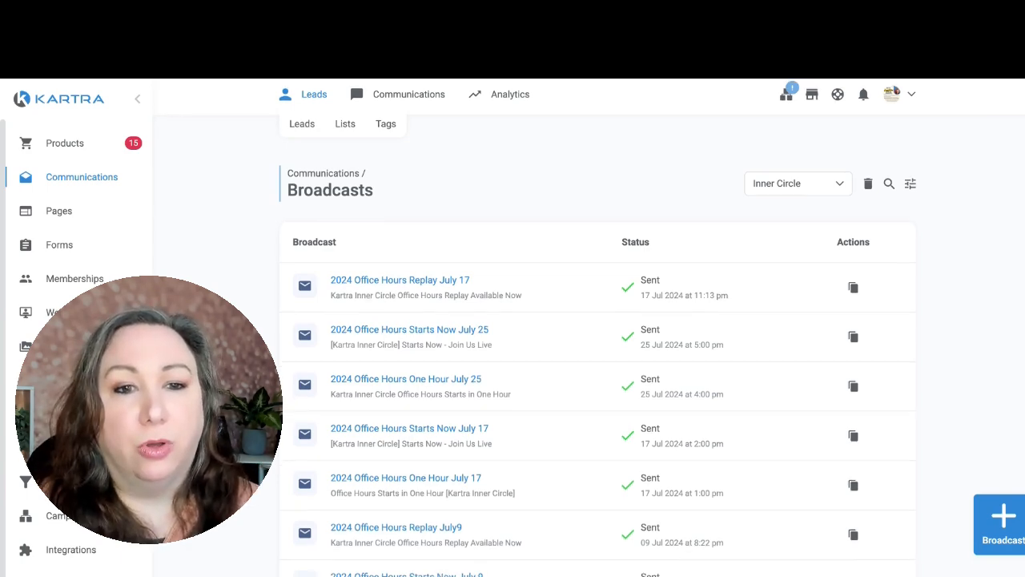
# Examine the names, subject lines and send times of the past Inner Circle office hours broadcasts
pyautogui.scroll(-3, 464, 114)
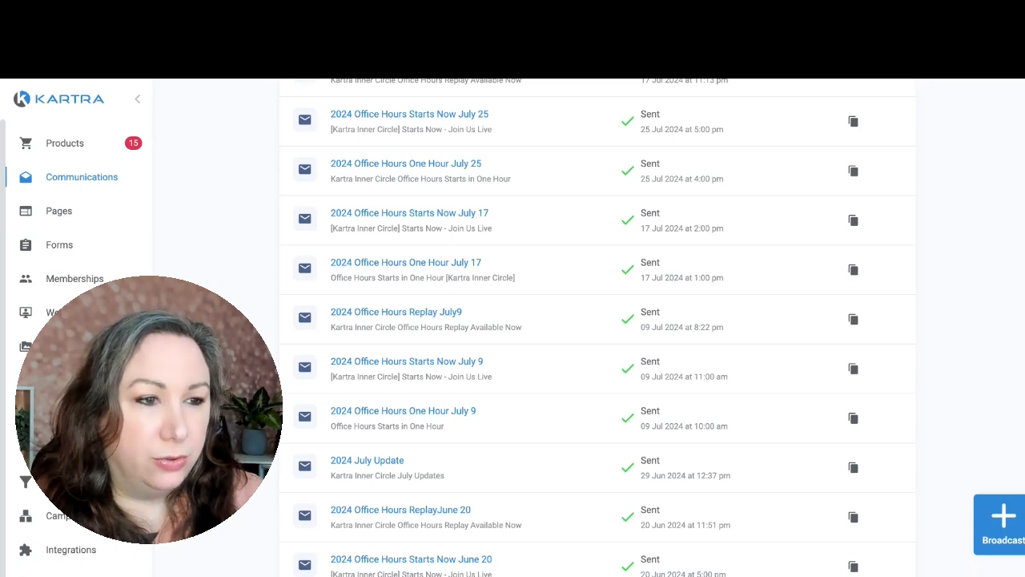
pyautogui.scroll(-1, 499, 456)
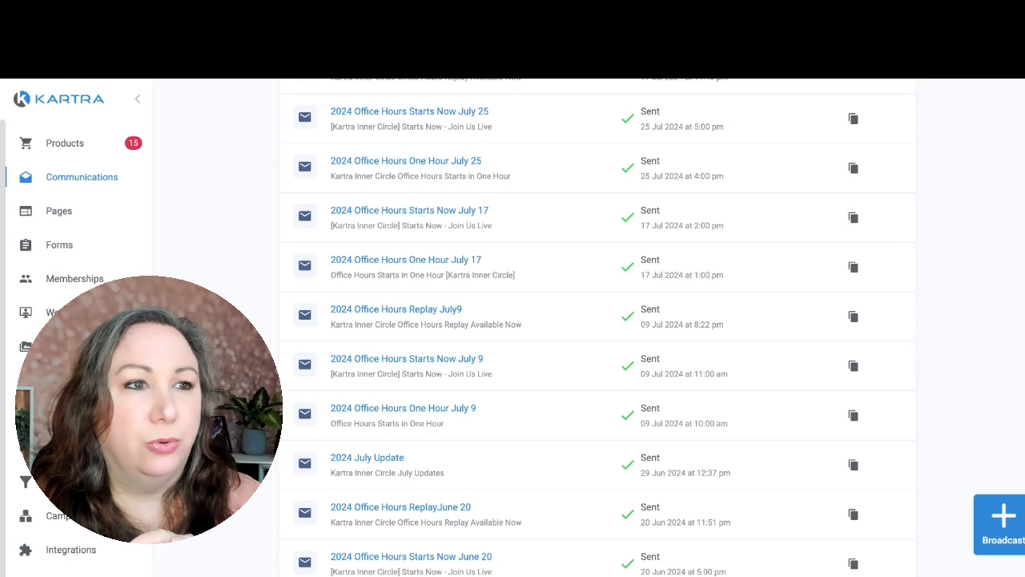
pyautogui.scroll(1, 597, 327)
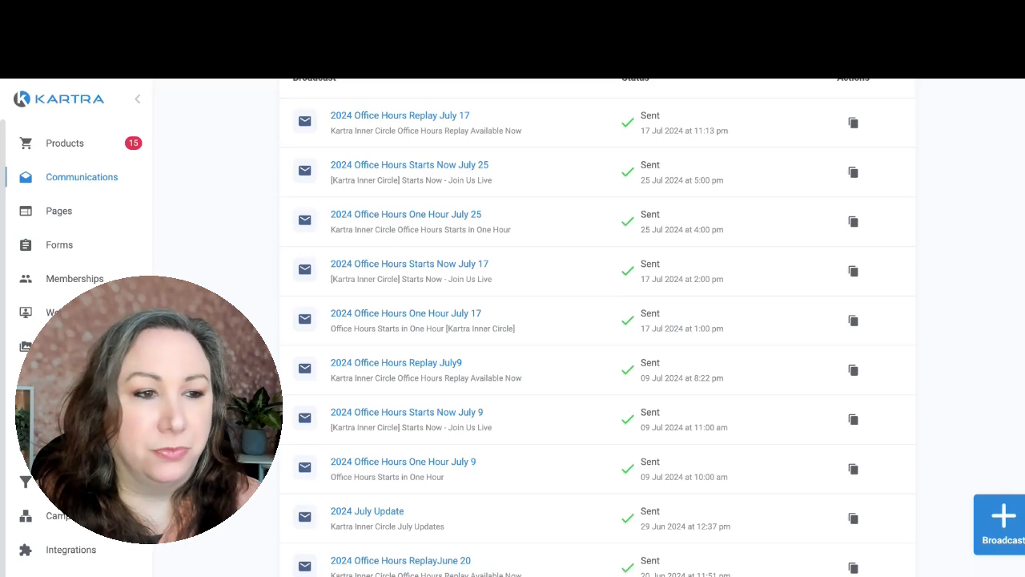
pyautogui.scroll(-1, 455, 422)
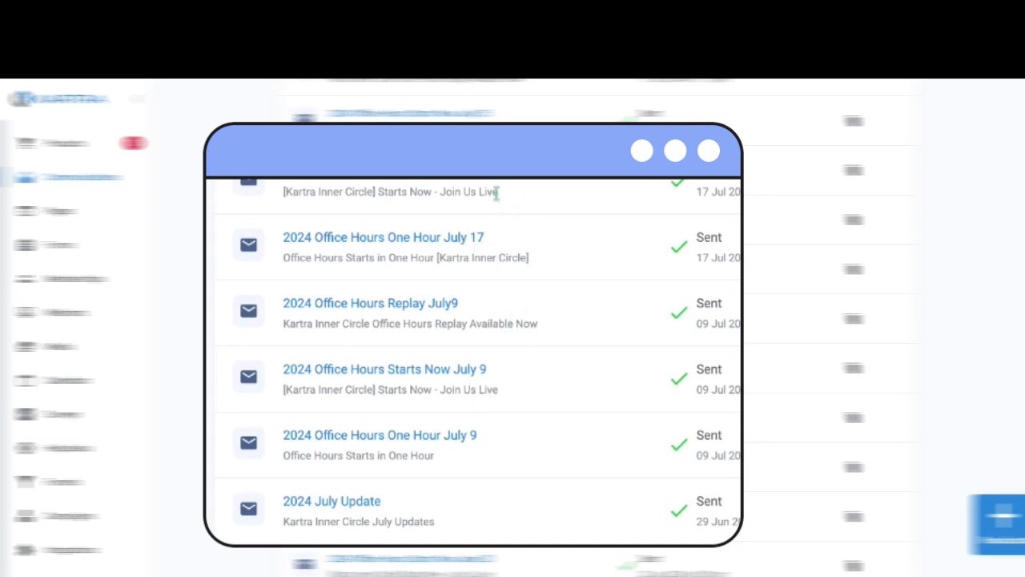
pyautogui.scroll(1, 499, 203)
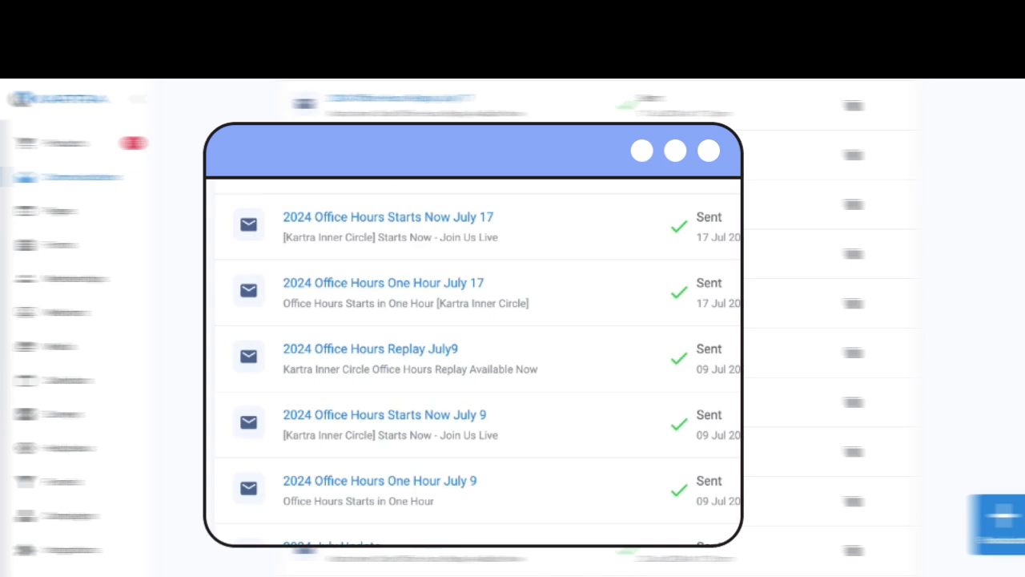
pyautogui.scroll(1, 549, 180)
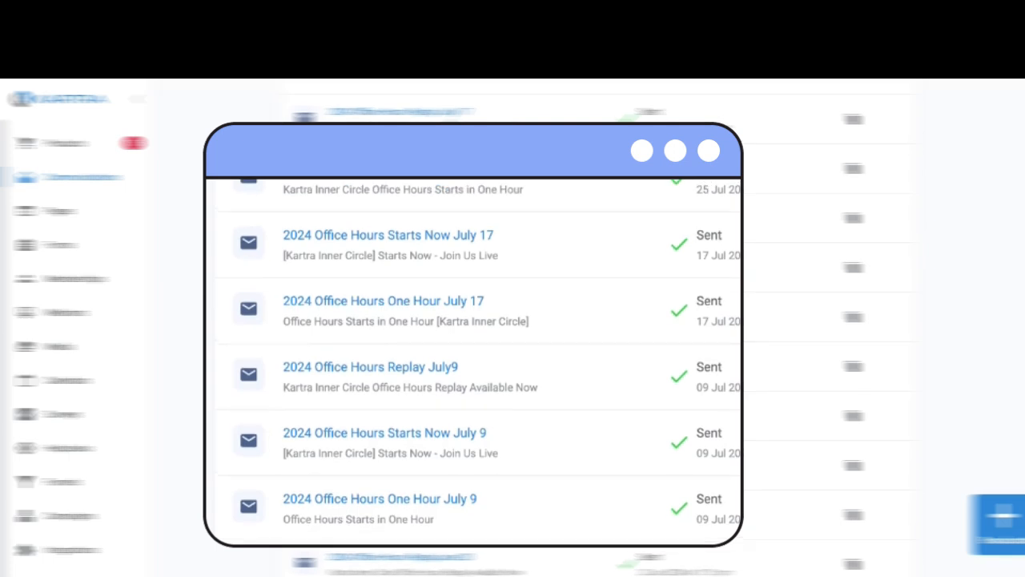
pyautogui.scroll(1, 513, 337)
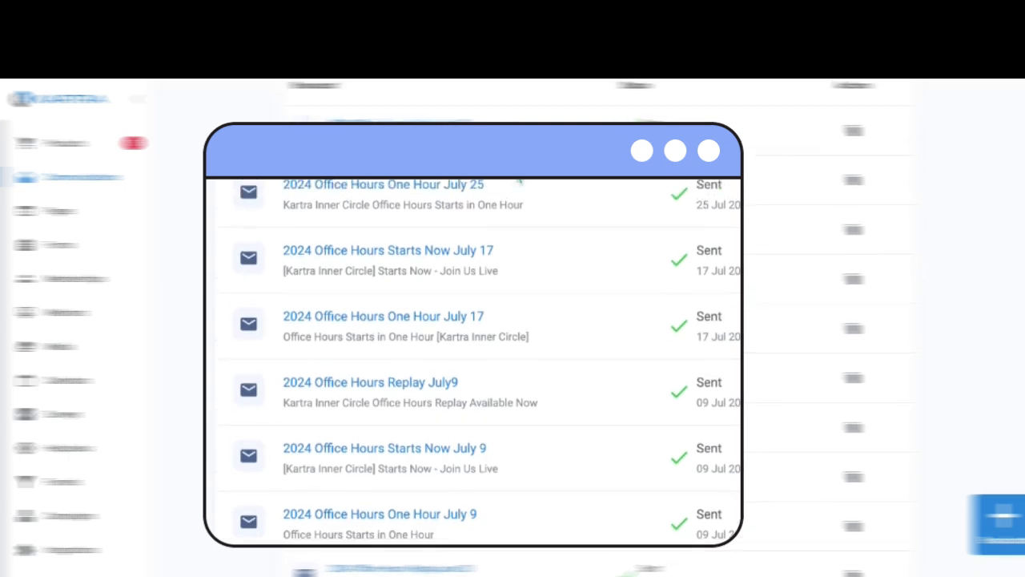
pyautogui.scroll(-3, 517, 201)
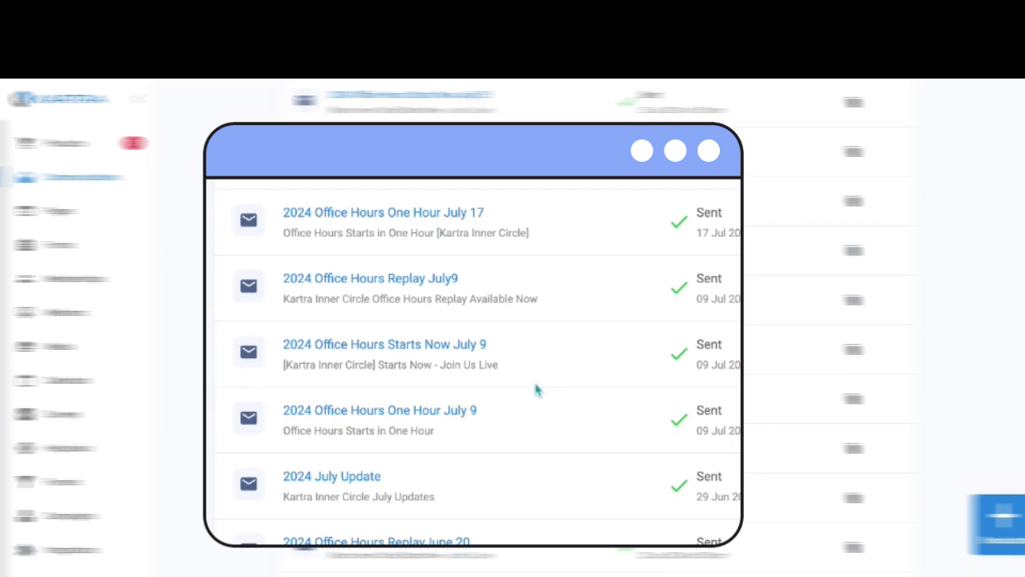
pyautogui.scroll(-2, 536, 389)
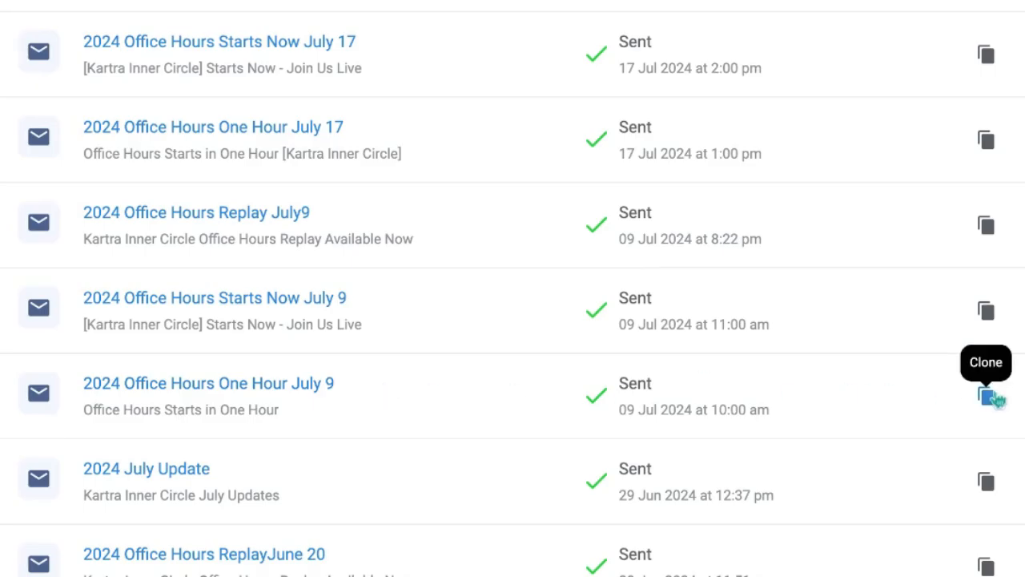
# Clone the "2024 Office Hours One Hour July 9" broadcast as "2024 Office Hours One Hour August 6" in the Inner Circle category
pyautogui.click(990, 396)
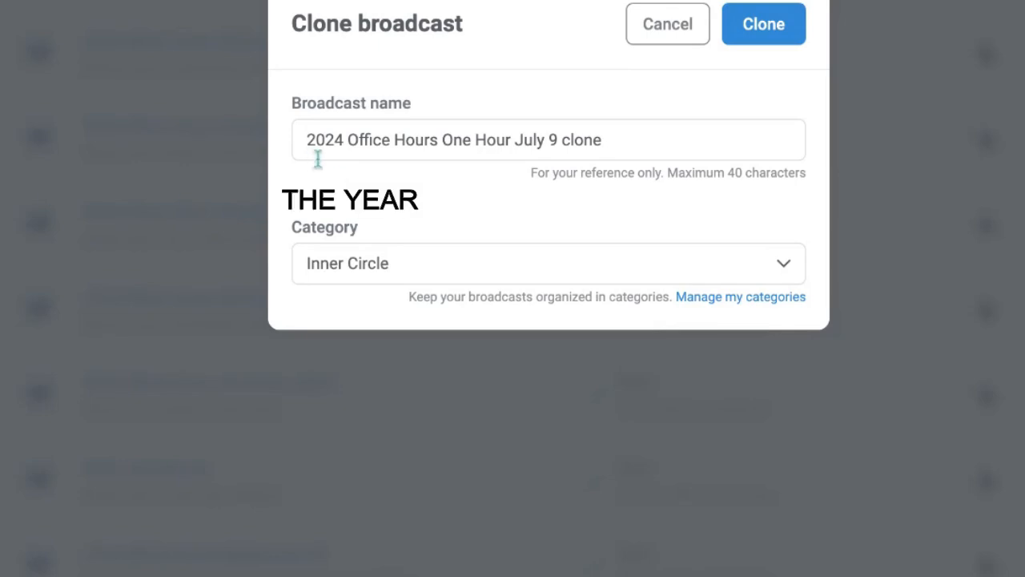
pyautogui.click(348, 141)
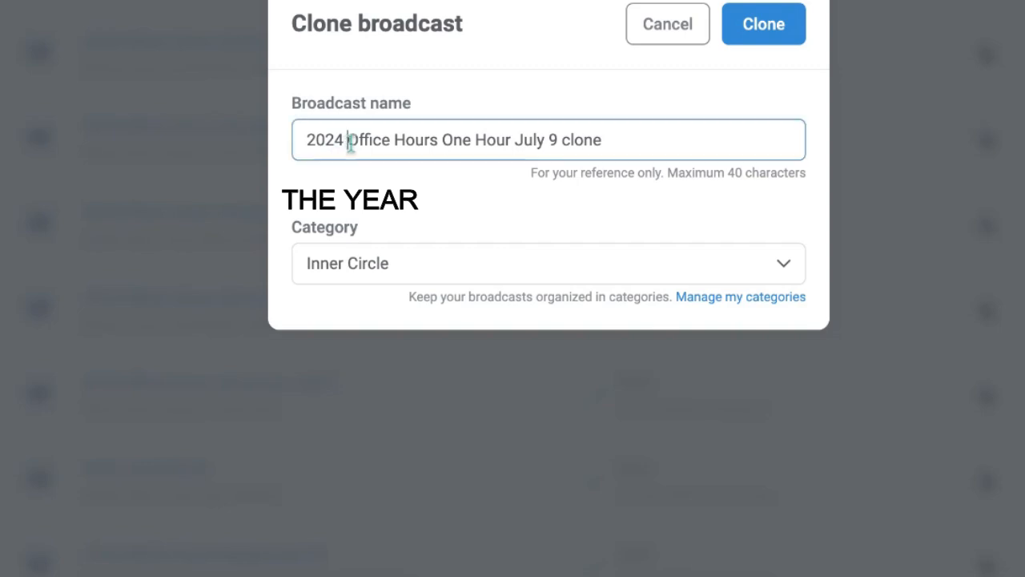
pyautogui.moveTo(350, 143); pyautogui.dragTo(513, 141)
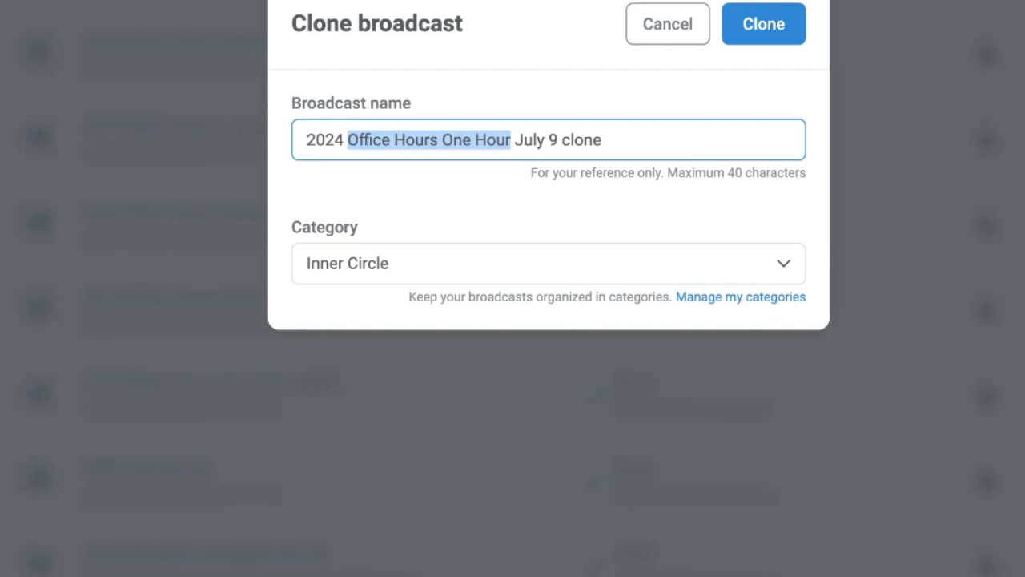
pyautogui.moveTo(513, 142); pyautogui.dragTo(631, 137)
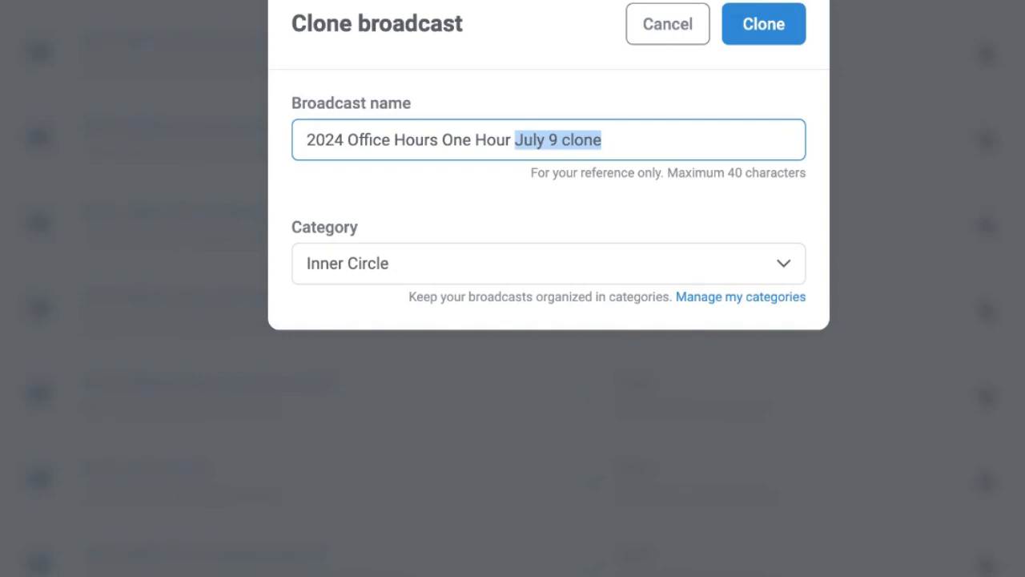
pyautogui.write('August 6')
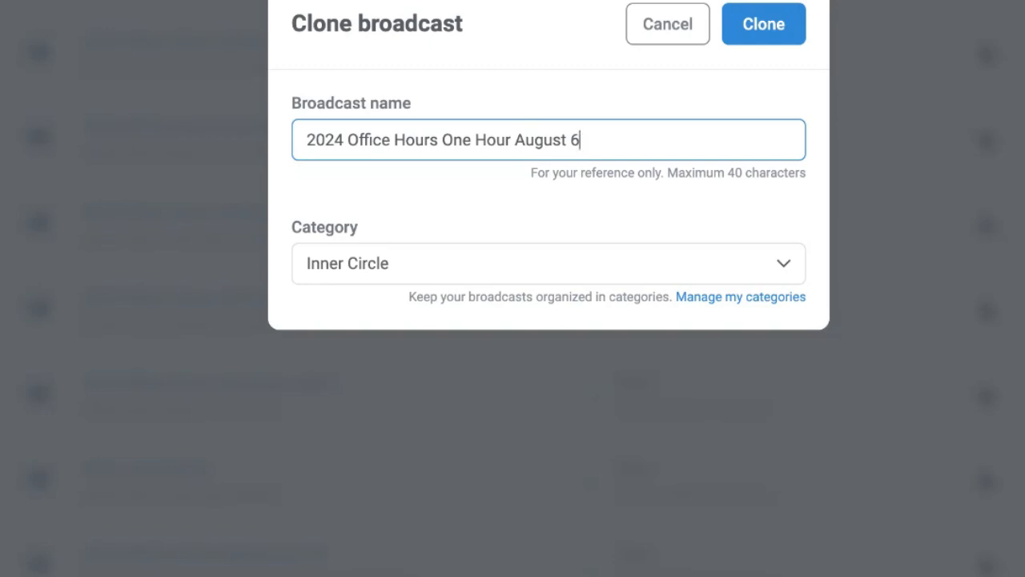
pyautogui.click(746, 32)
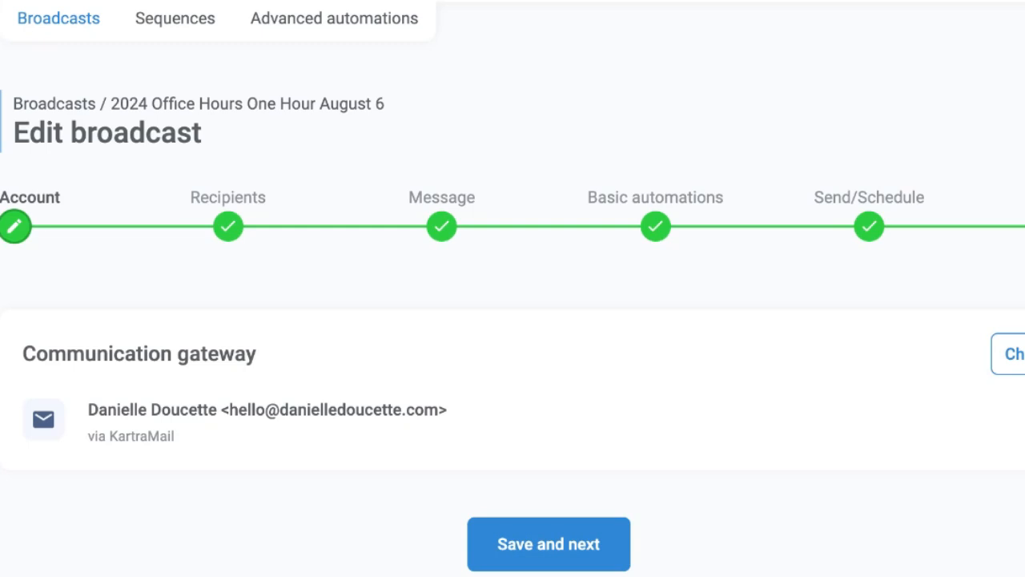
# Save the cloned broadcast's communication gateway and recipient conditions as they are and proceed to its message
pyautogui.click(570, 552)
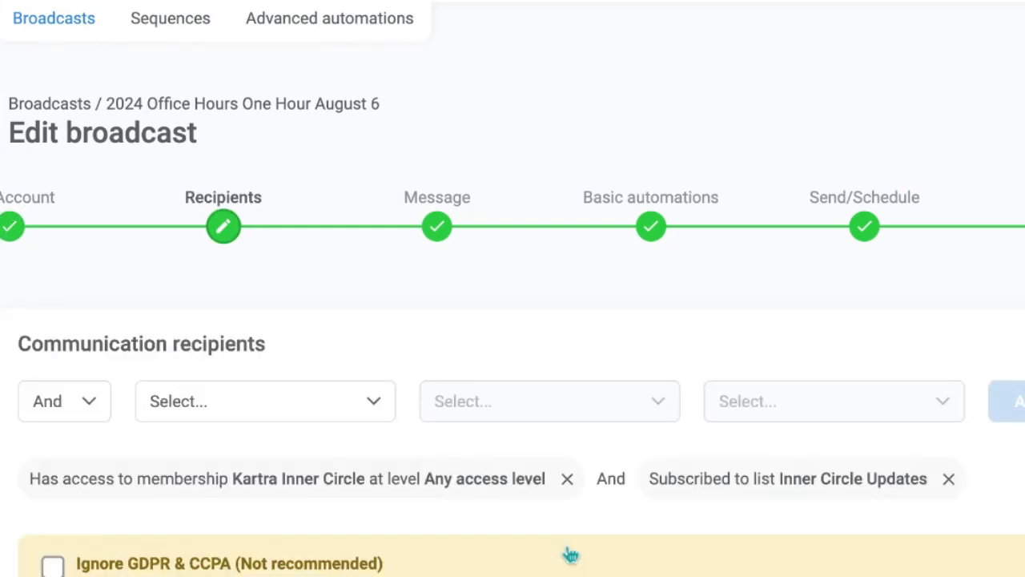
pyautogui.scroll(-1, 486, 225)
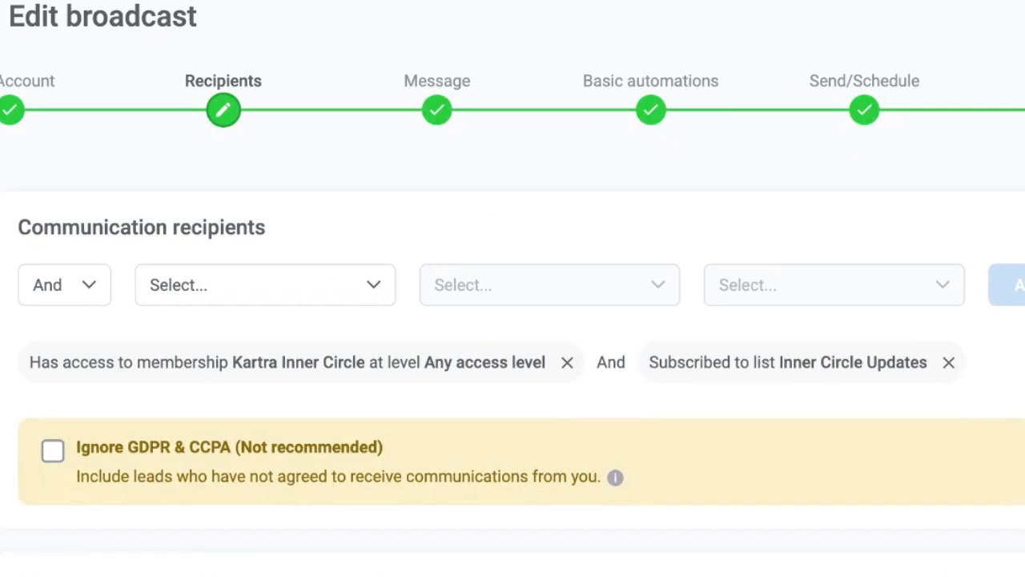
pyautogui.click(446, 571)
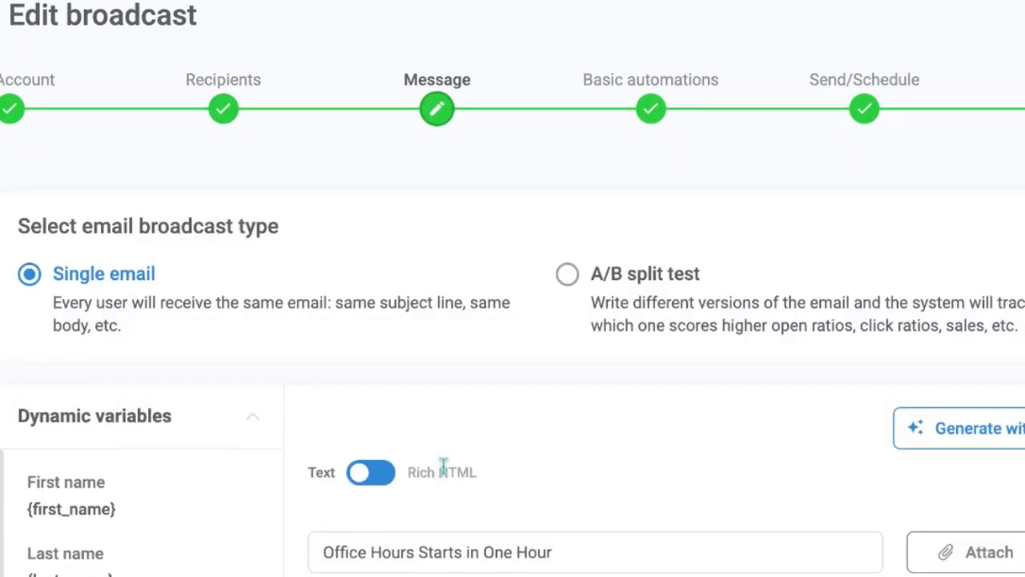
pyautogui.scroll(-2, 443, 466)
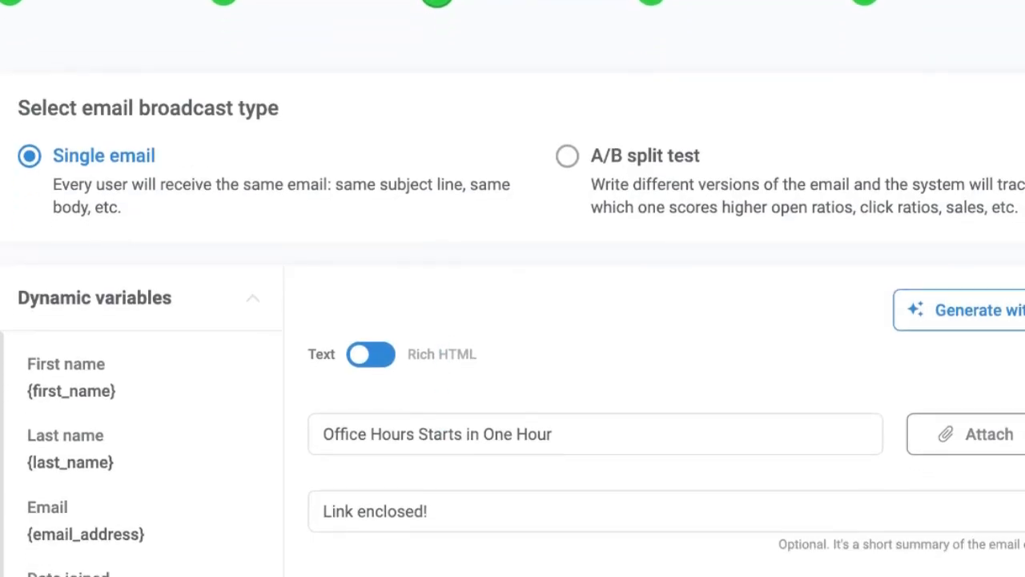
pyautogui.scroll(-4, 513, 289)
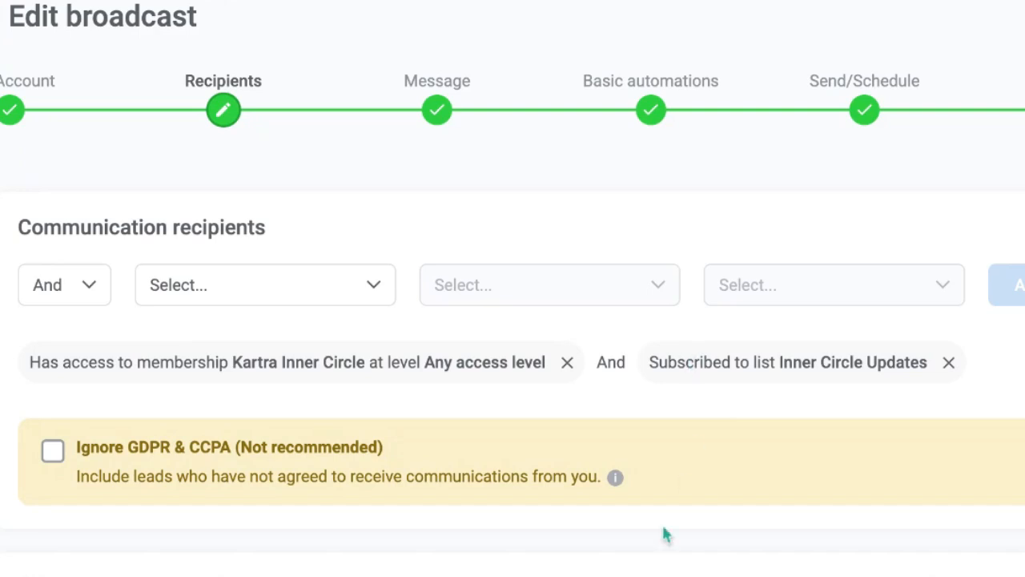
pyautogui.click(666, 574)
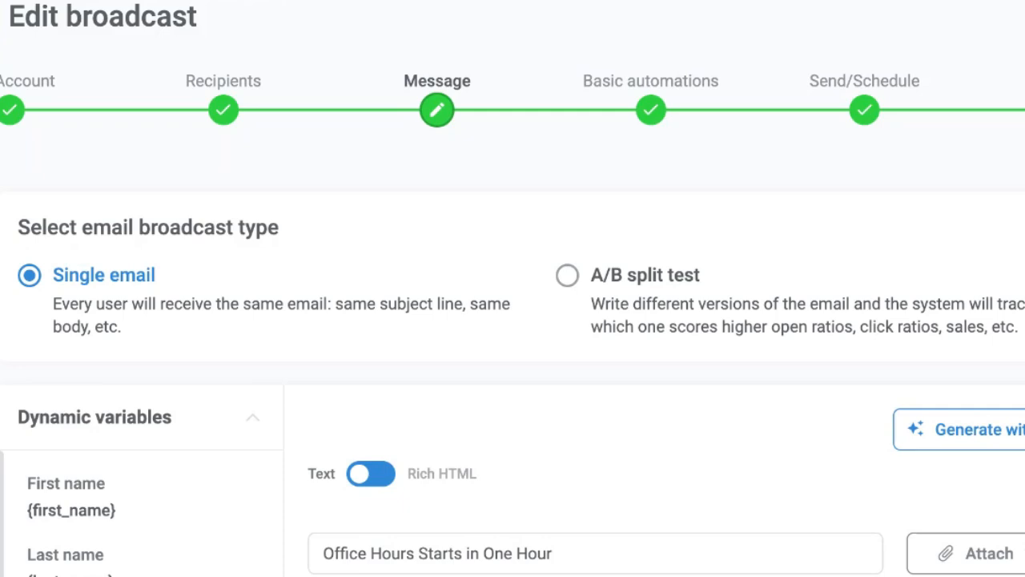
# Review the reminder email's subject, preview text and body, checking both meeting join links
pyautogui.scroll(-5, 513, 320)
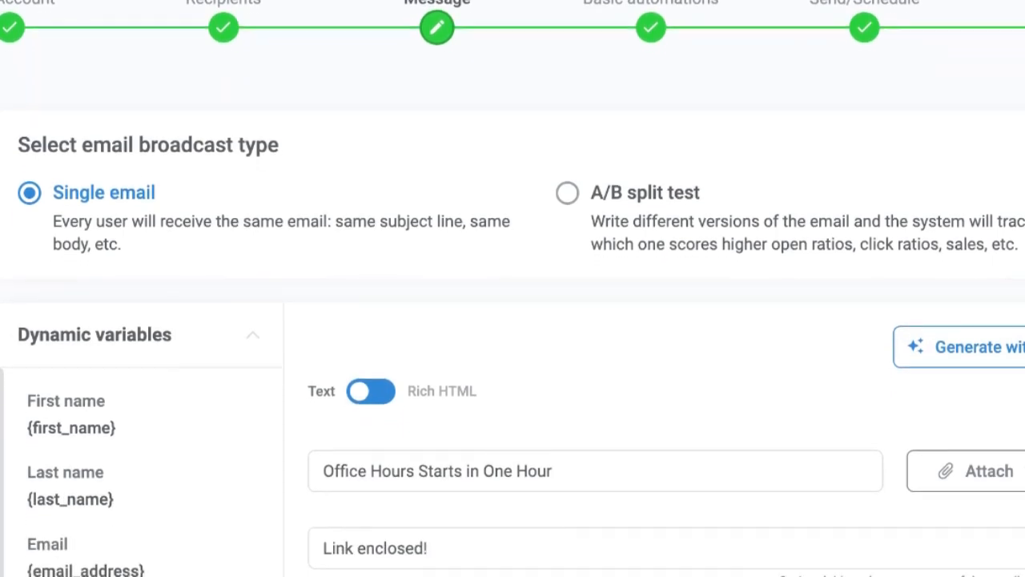
pyautogui.scroll(-1, 513, 321)
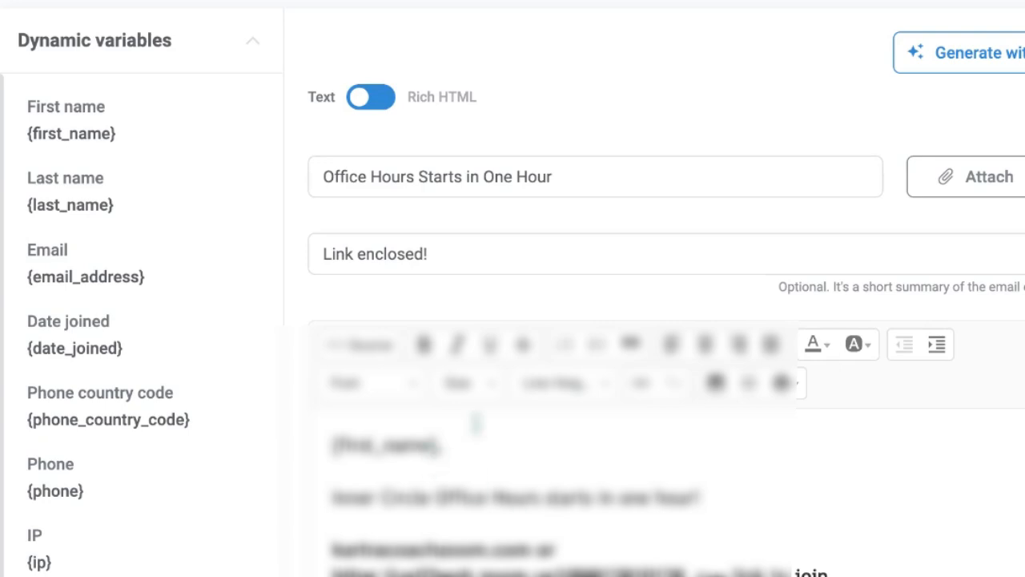
pyautogui.scroll(-1, 451, 408)
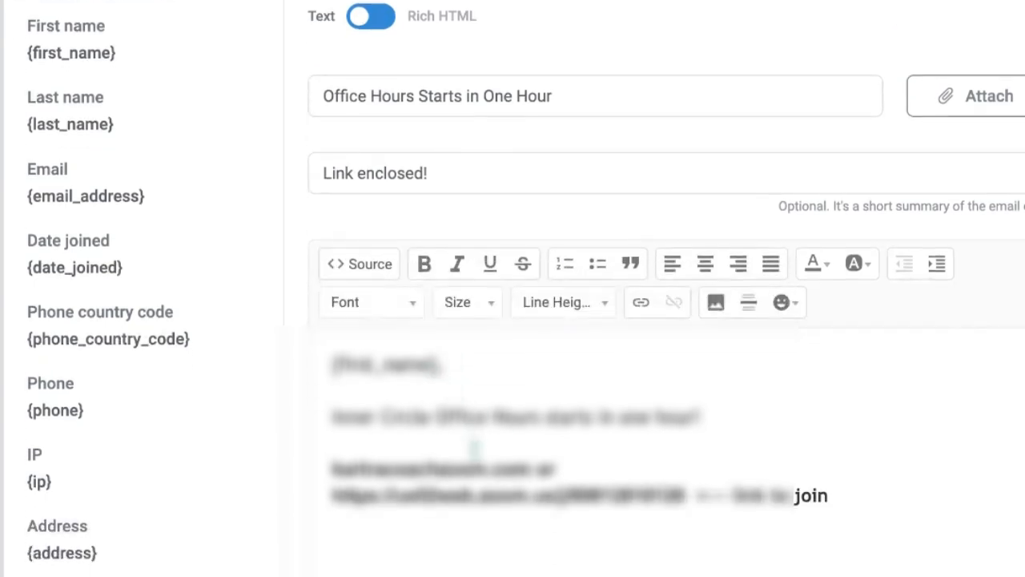
pyautogui.scroll(-5, 475, 447)
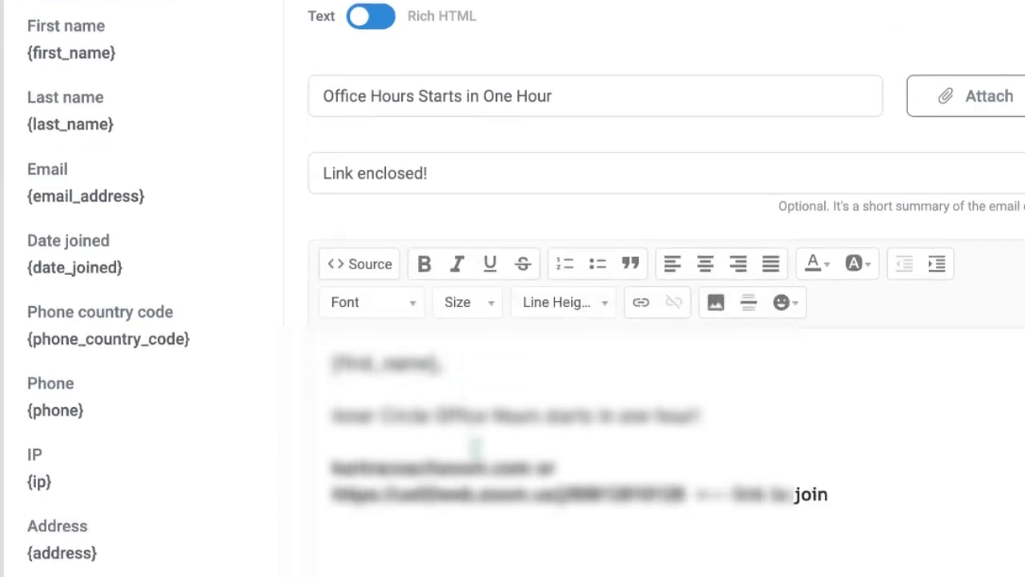
pyautogui.scroll(5, 478, 445)
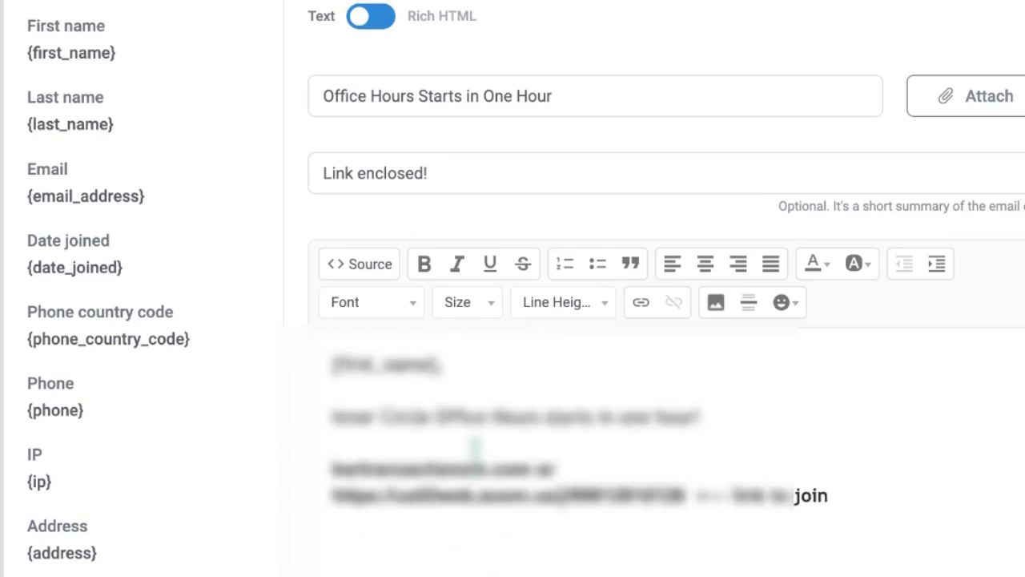
pyautogui.moveTo(337, 476); pyautogui.dragTo(532, 469)
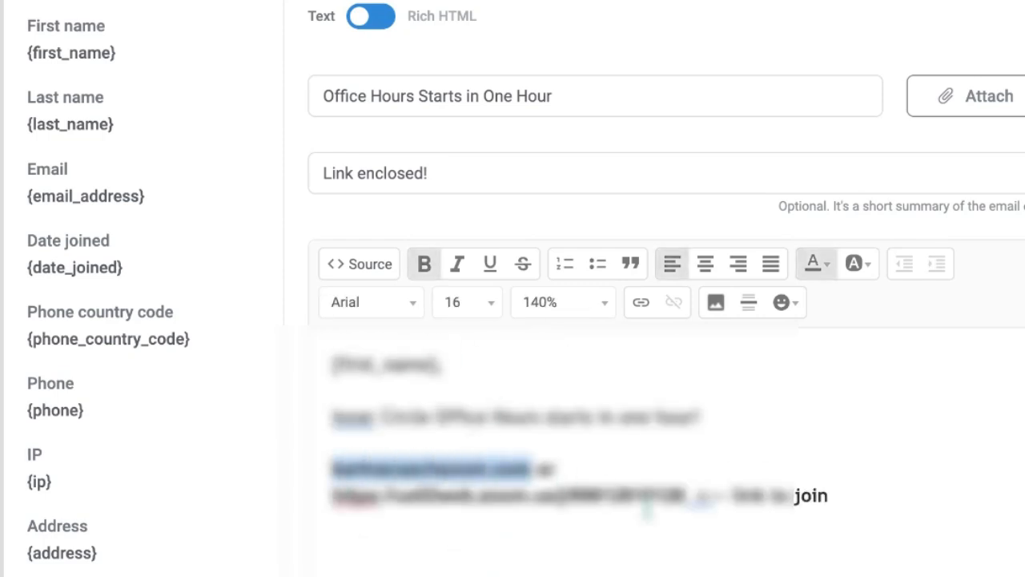
pyautogui.moveTo(685, 500); pyautogui.dragTo(324, 499)
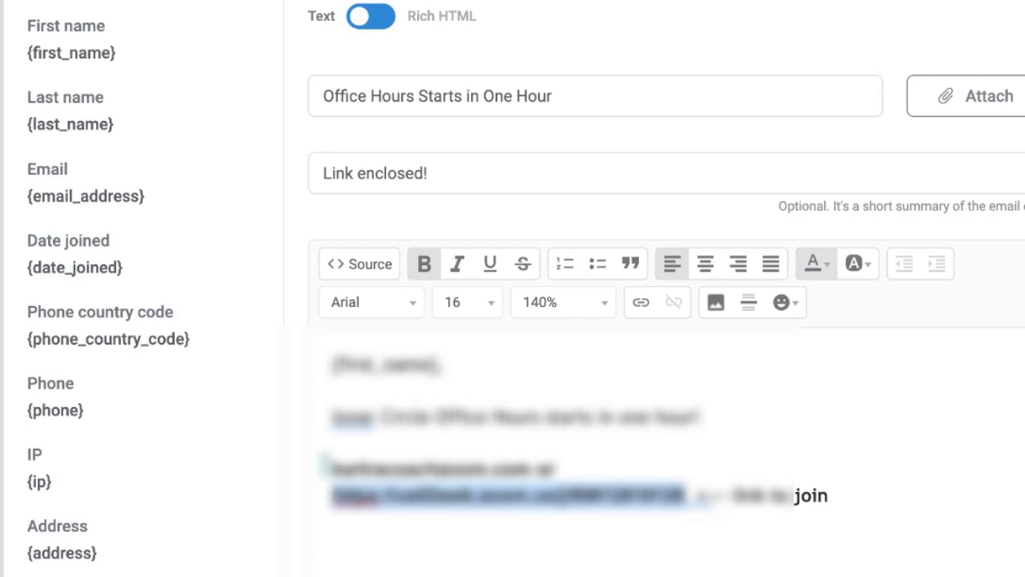
pyautogui.rightClick(338, 517)
pyautogui.scroll(-1, 585, 515)
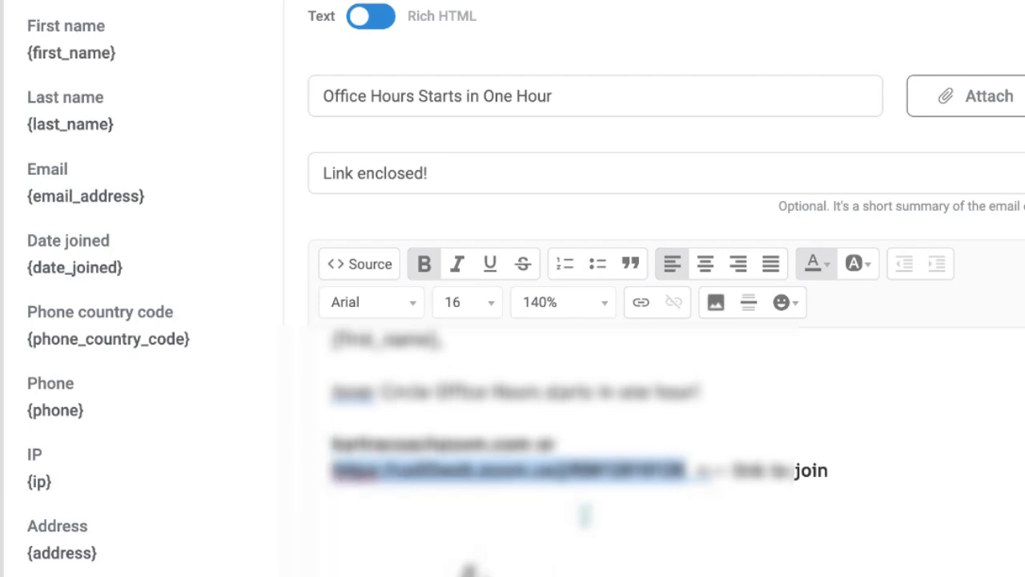
pyautogui.scroll(-8, 616, 513)
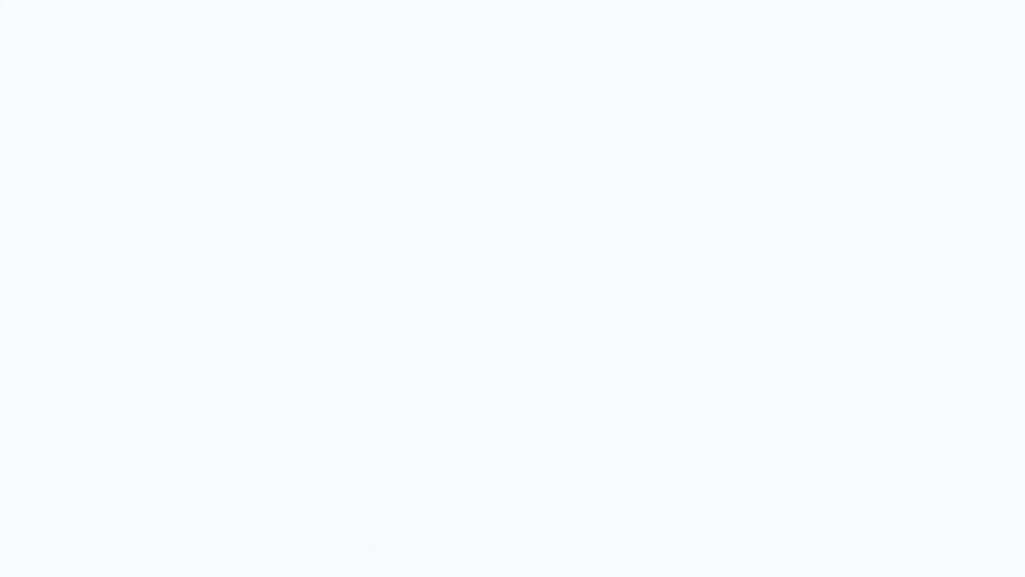
# Schedule the "2024 Office Hours One Hour August 6" broadcast for 08/06/2024 at 10:00 am and save it
pyautogui.click(561, 403)
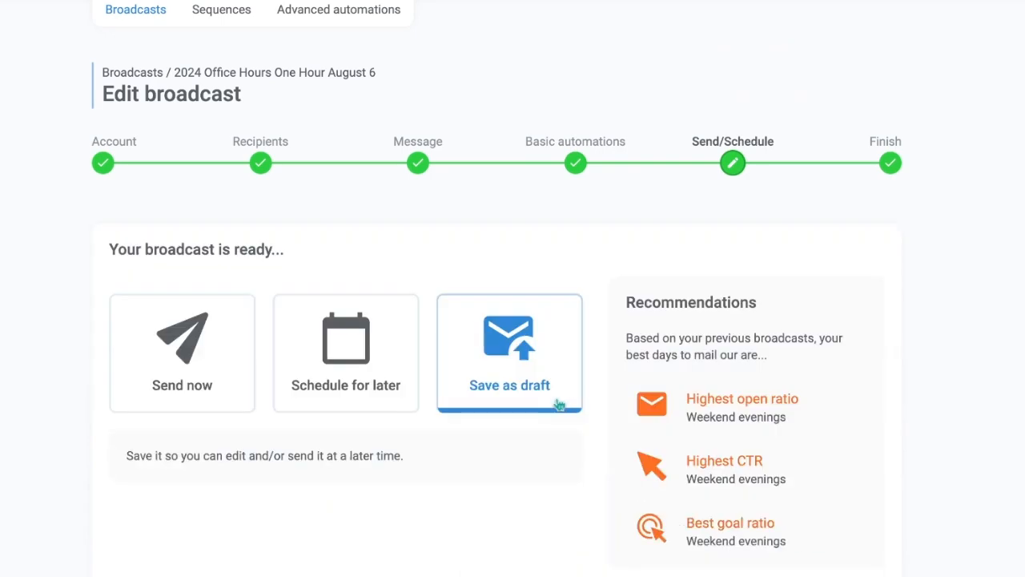
pyautogui.click(316, 360)
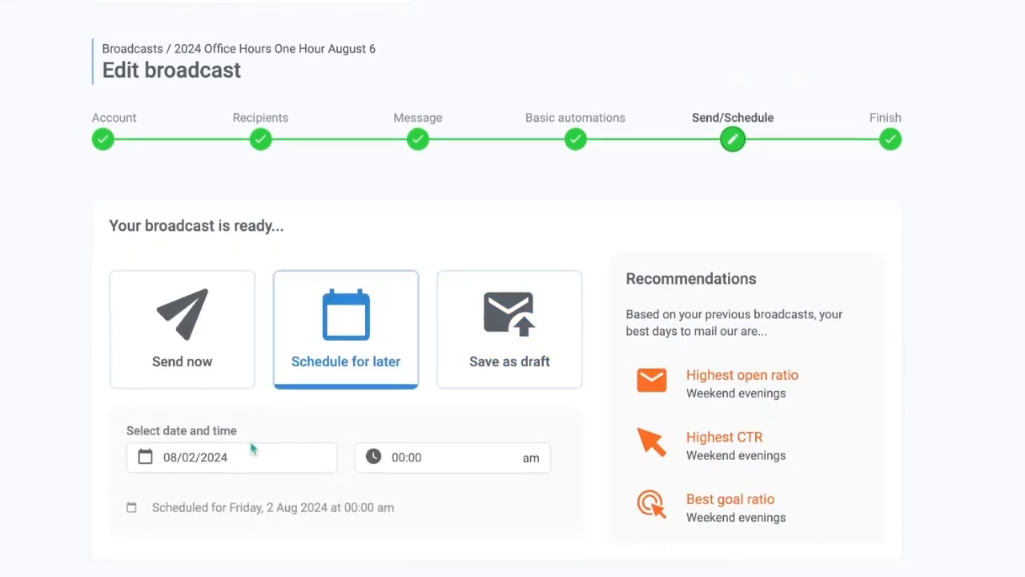
pyautogui.click(253, 452)
pyautogui.click(236, 337)
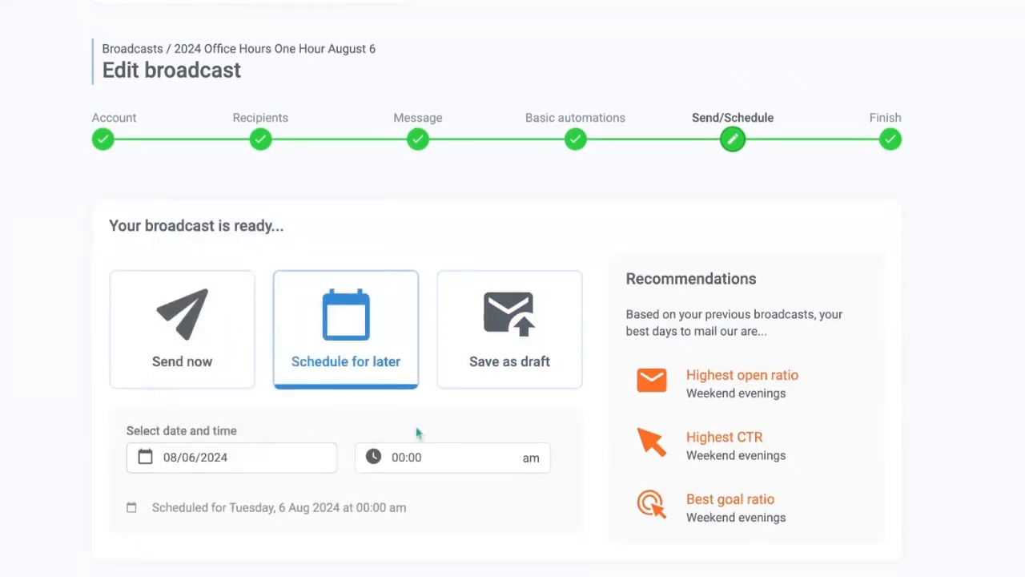
pyautogui.click(435, 457)
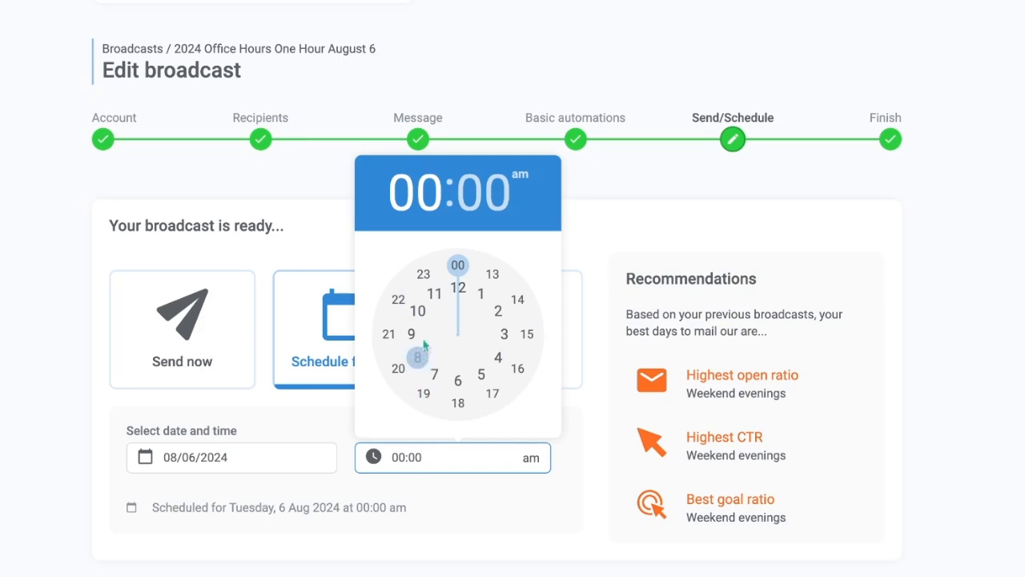
pyautogui.click(418, 312)
pyautogui.click(459, 266)
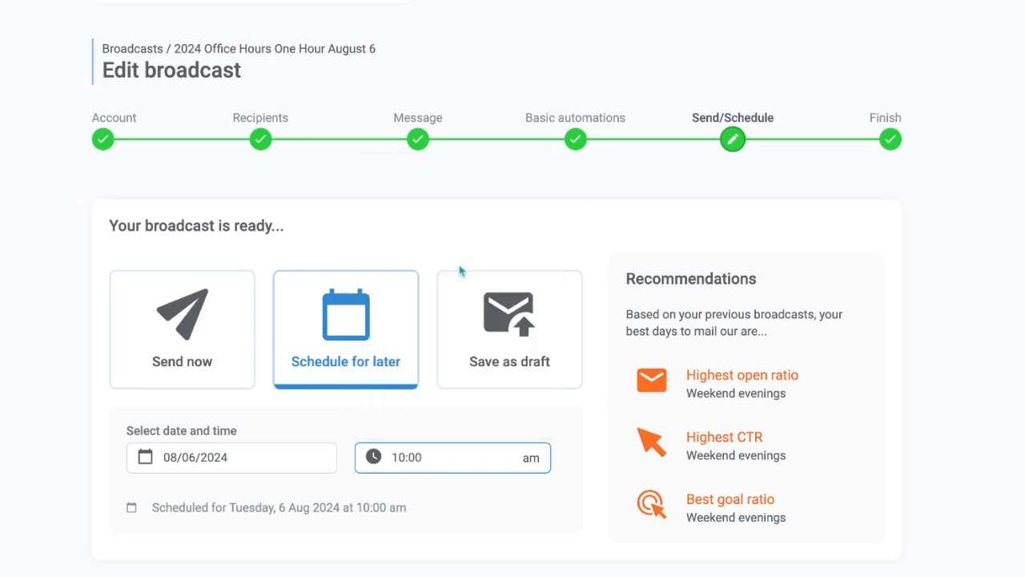
pyautogui.scroll(-1, 505, 497)
pyautogui.click(552, 553)
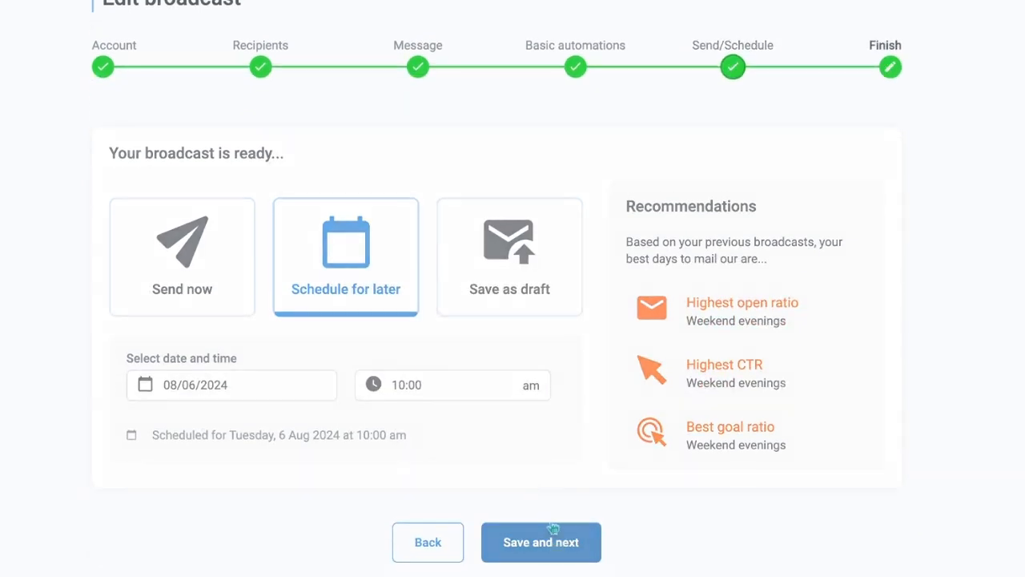
# Return to the broadcasts list and filter it to the Inner Circle category
pyautogui.scroll(1, 475, 417)
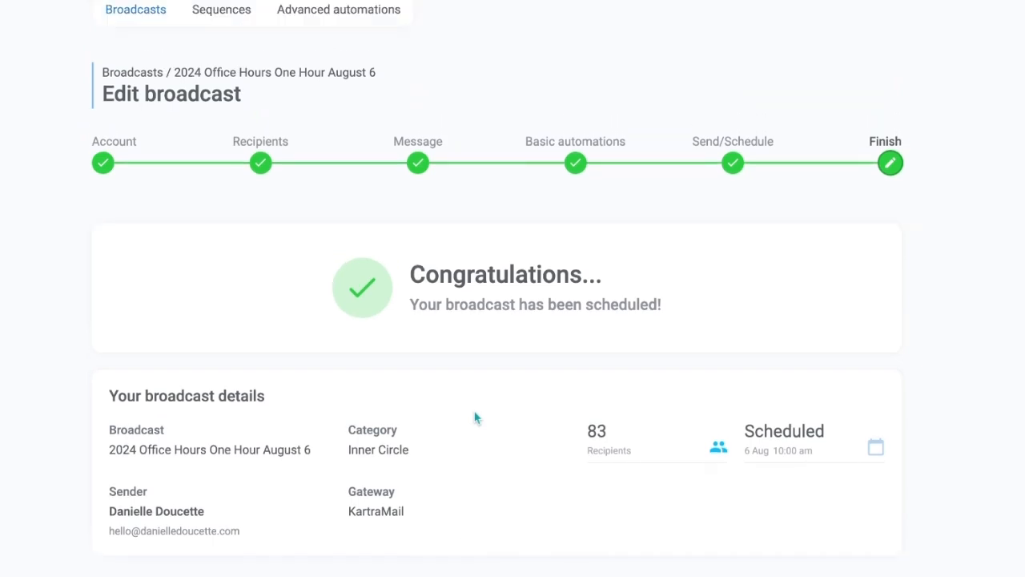
pyautogui.click(154, 26)
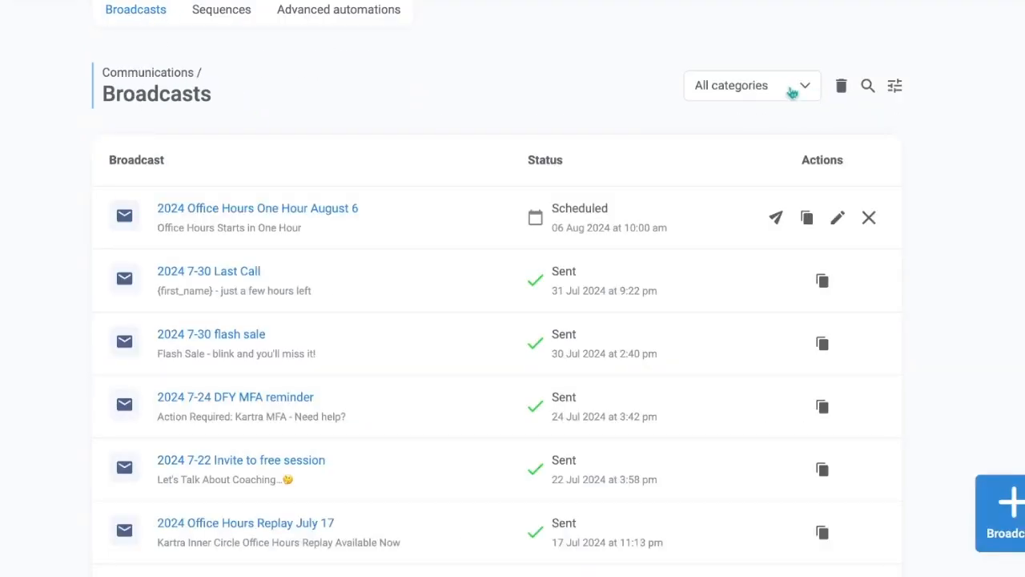
pyautogui.click(792, 93)
pyautogui.click(723, 316)
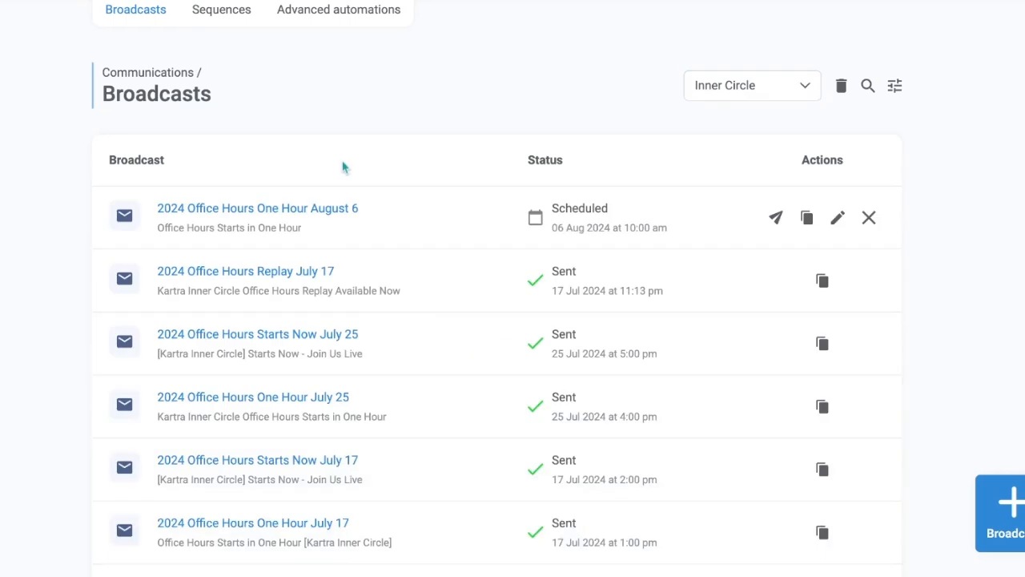
# Clone the "2024 Office Hours Starts Now July 9" broadcast as "2024 Office Hours Starts Now August 6" in the Inner Circle category
pyautogui.scroll(-5, 424, 222)
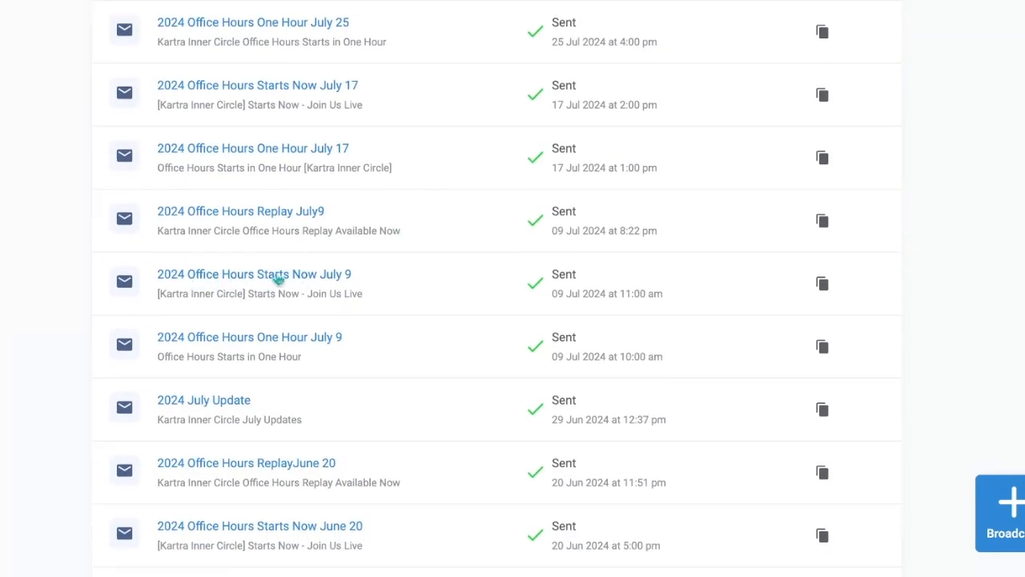
pyautogui.click(824, 284)
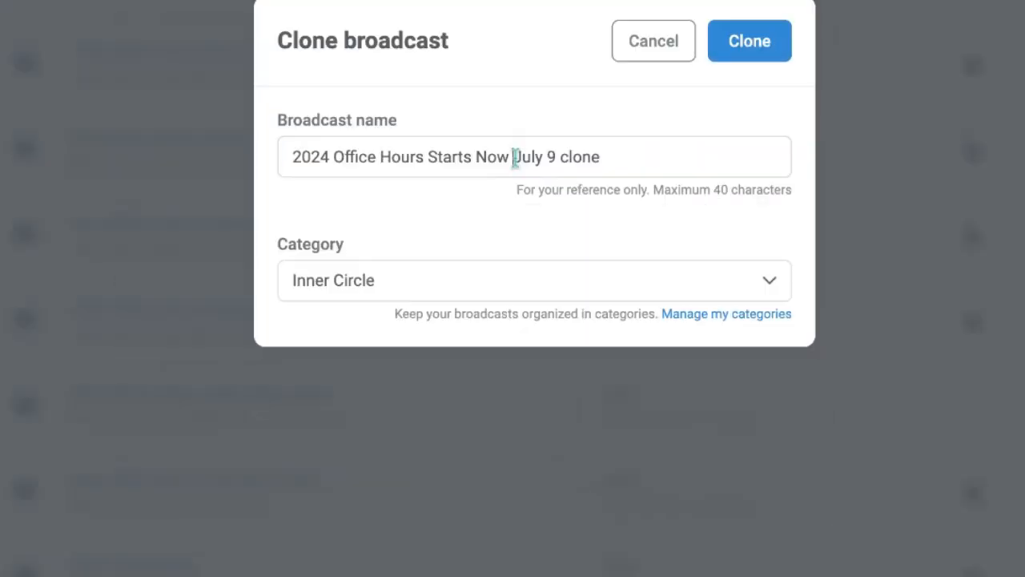
pyautogui.moveTo(515, 157); pyautogui.dragTo(687, 158)
pyautogui.write('Agu')
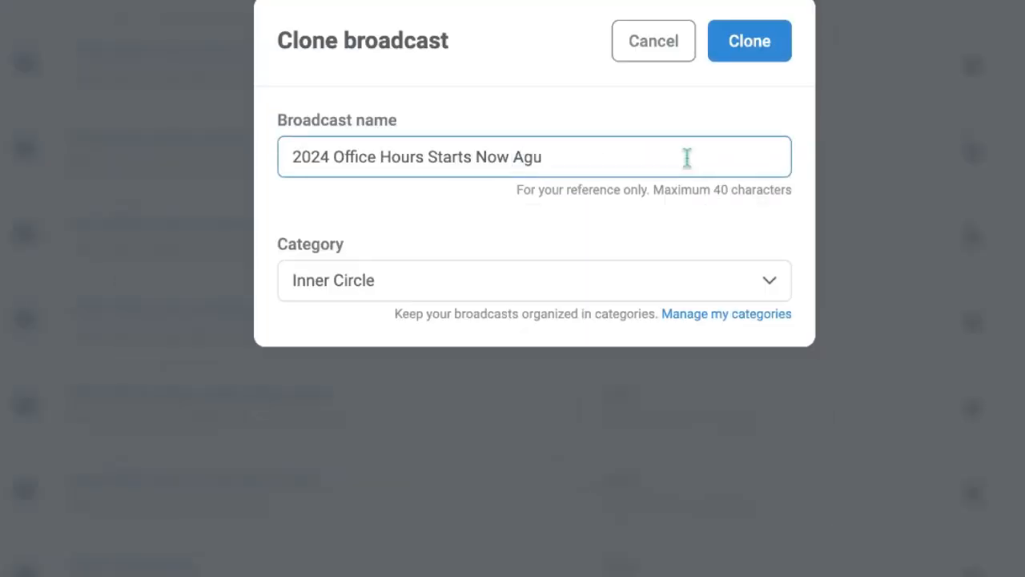
pyautogui.press('BackSpace')
pyautogui.write('ugust 6')
pyautogui.click(750, 60)
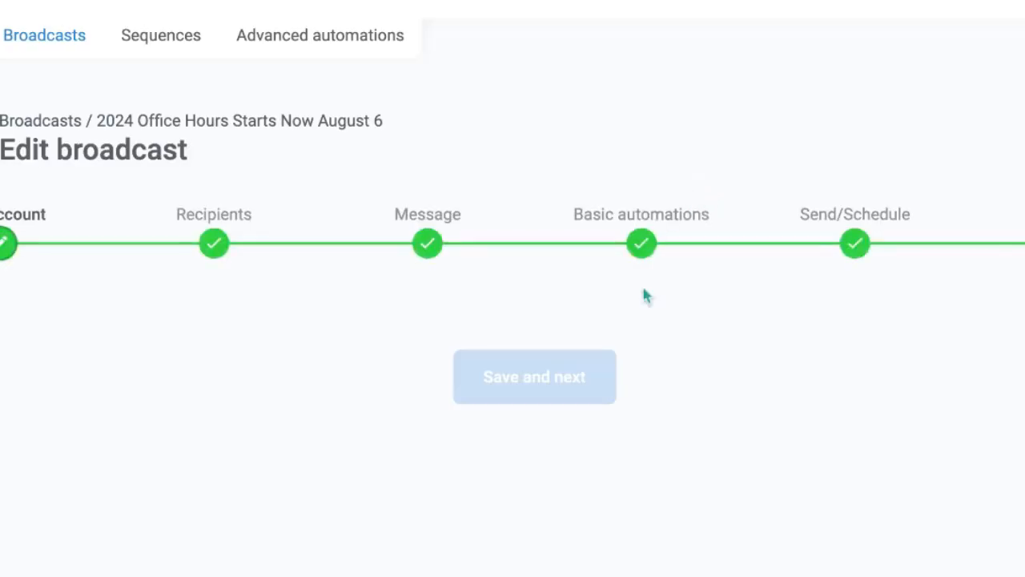
# Save the cloned "Starts Now" broadcast's account, recipients, message and basic automations as they are and proceed to scheduling
pyautogui.click(572, 551)
pyautogui.scroll(-2, 572, 556)
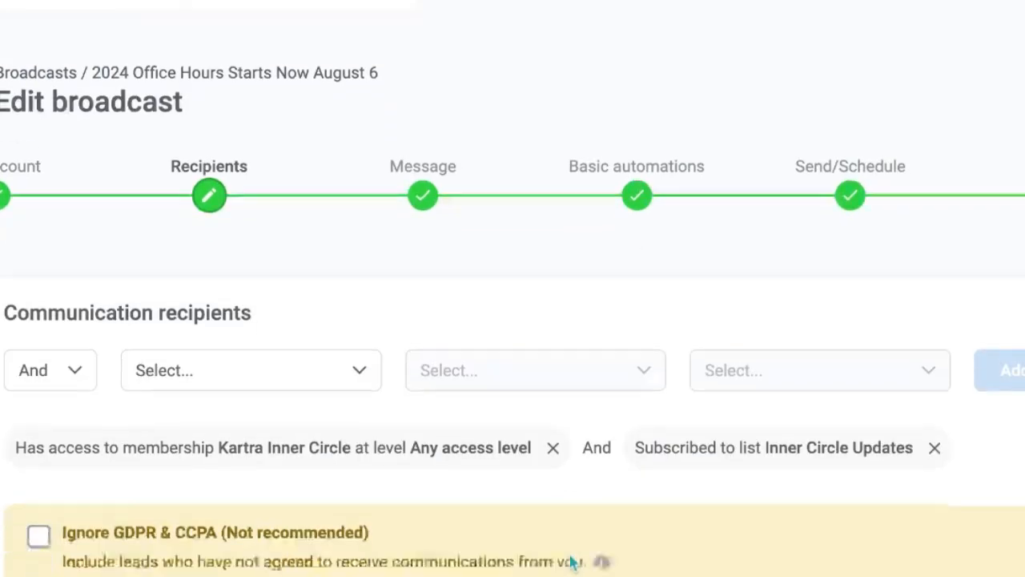
pyautogui.click(557, 575)
pyautogui.scroll(-6, 540, 478)
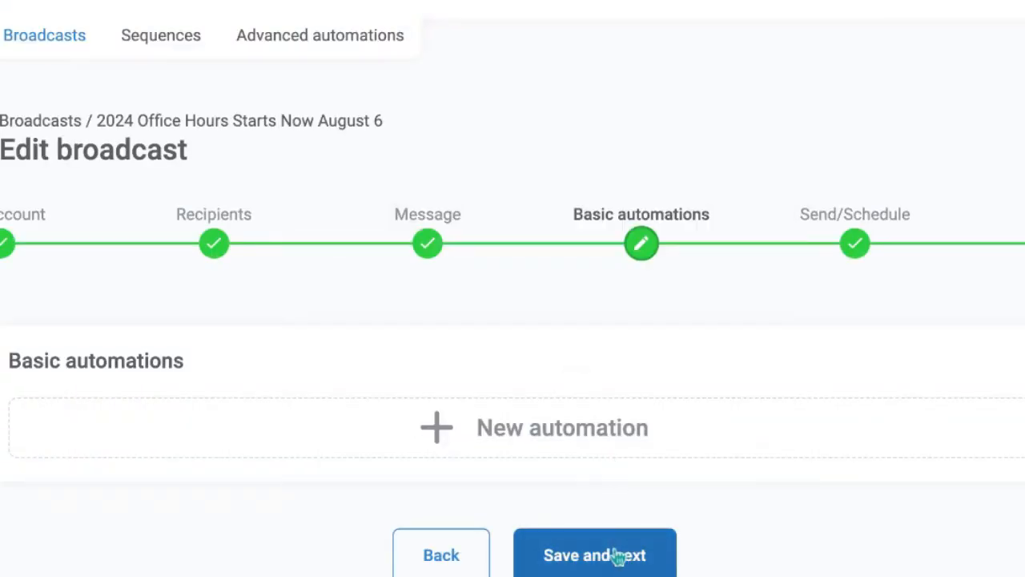
pyautogui.click(617, 558)
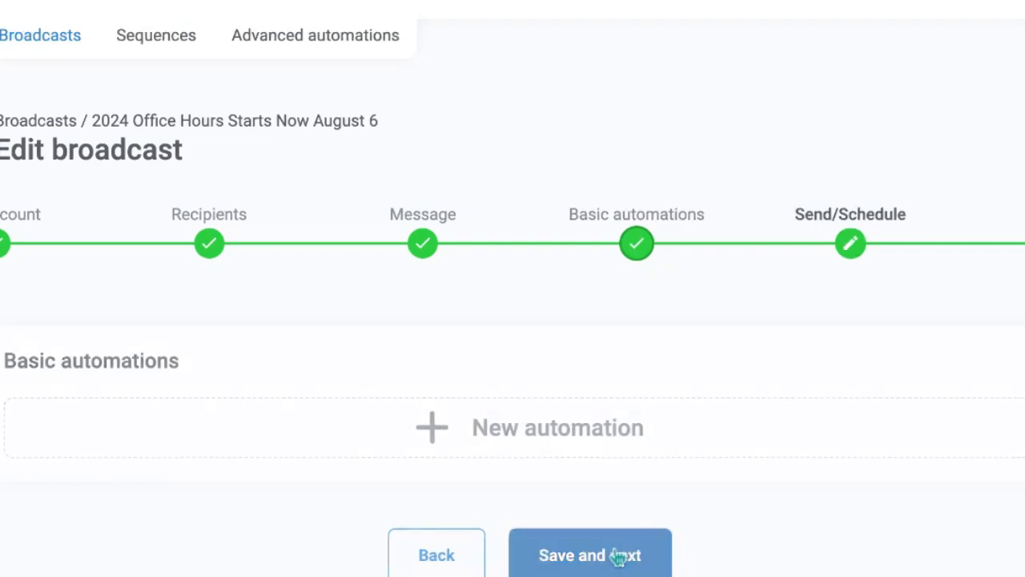
# Schedule the "2024 Office Hours Starts Now August 6" broadcast for 08/06/2024 at 11:00 am
pyautogui.scroll(-1, 349, 294)
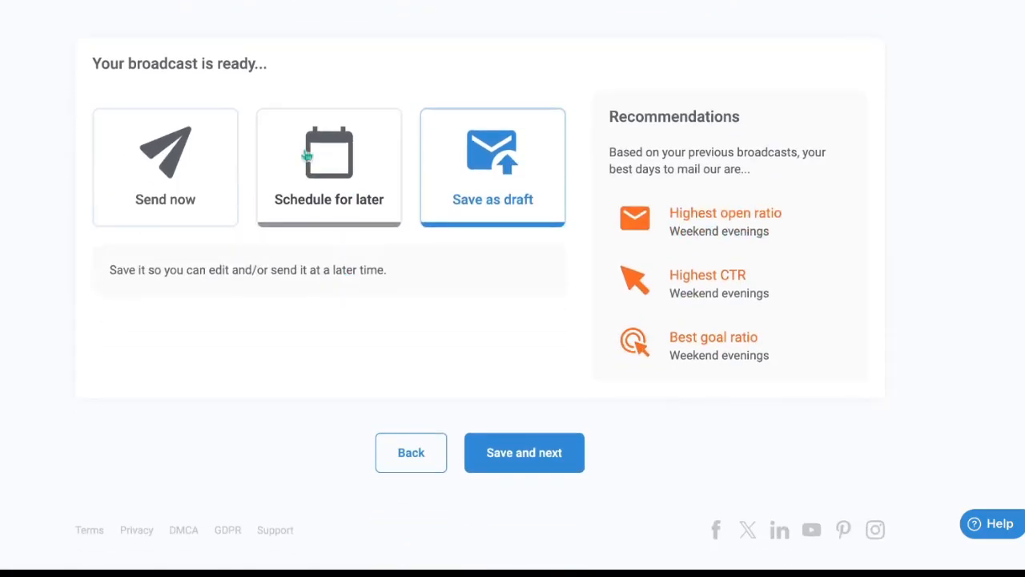
pyautogui.click(312, 200)
pyautogui.click(206, 294)
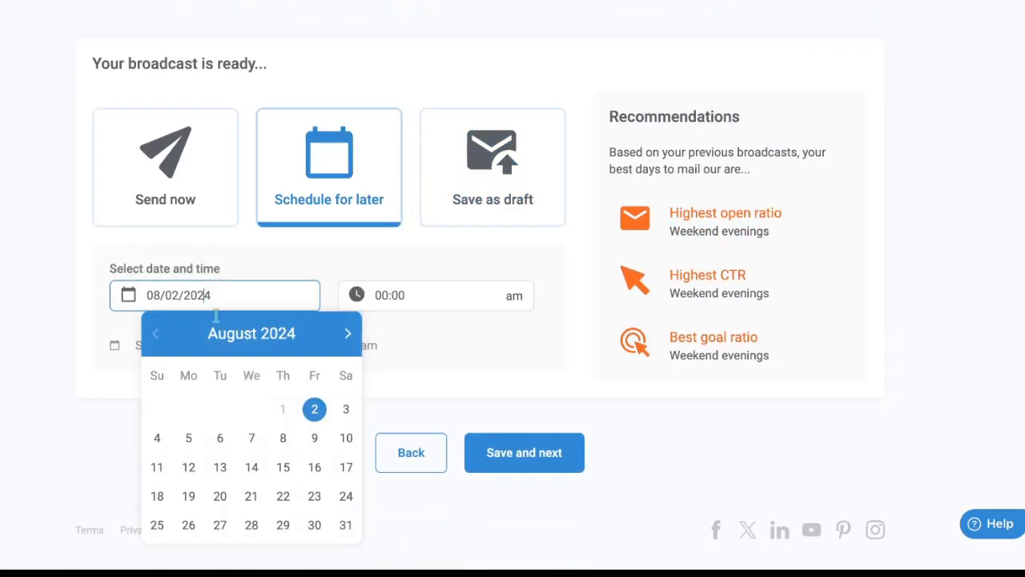
pyautogui.click(220, 439)
pyautogui.click(382, 298)
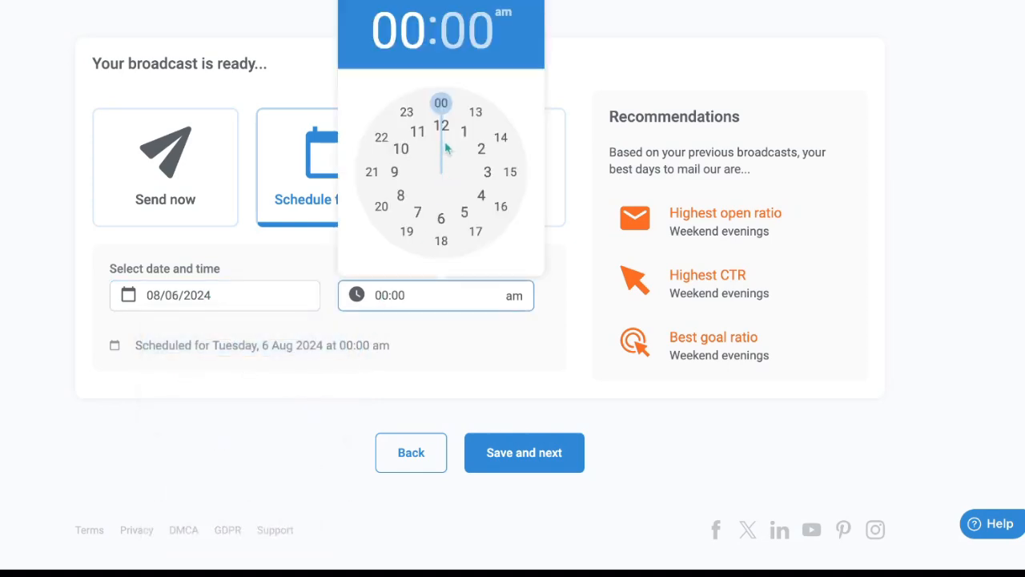
pyautogui.click(417, 130)
pyautogui.click(441, 115)
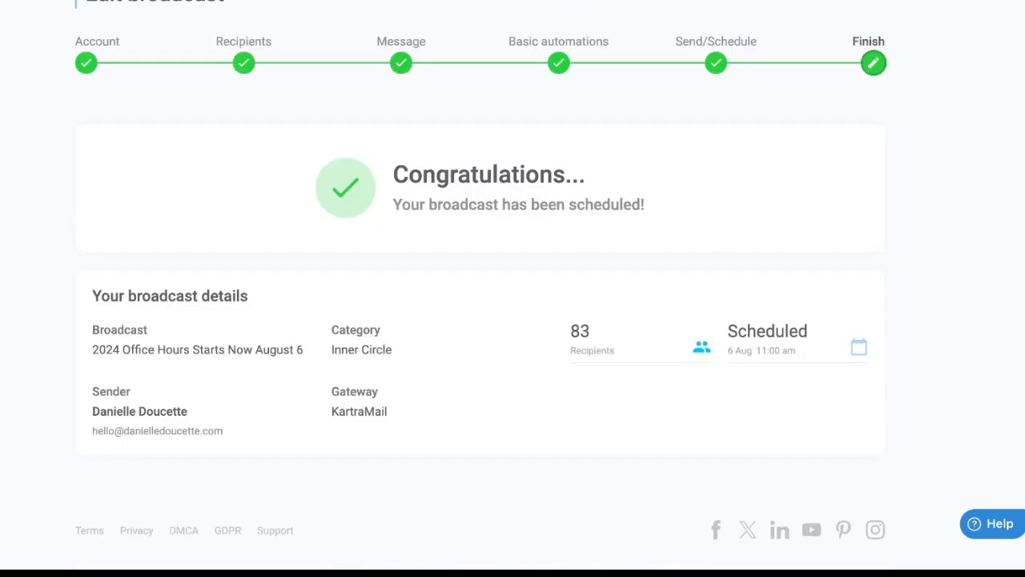
# Filter the broadcasts list to Inner Circle again and go to its second page to find an 11 am session's one-day reminder
pyautogui.scroll(1, 492, 396)
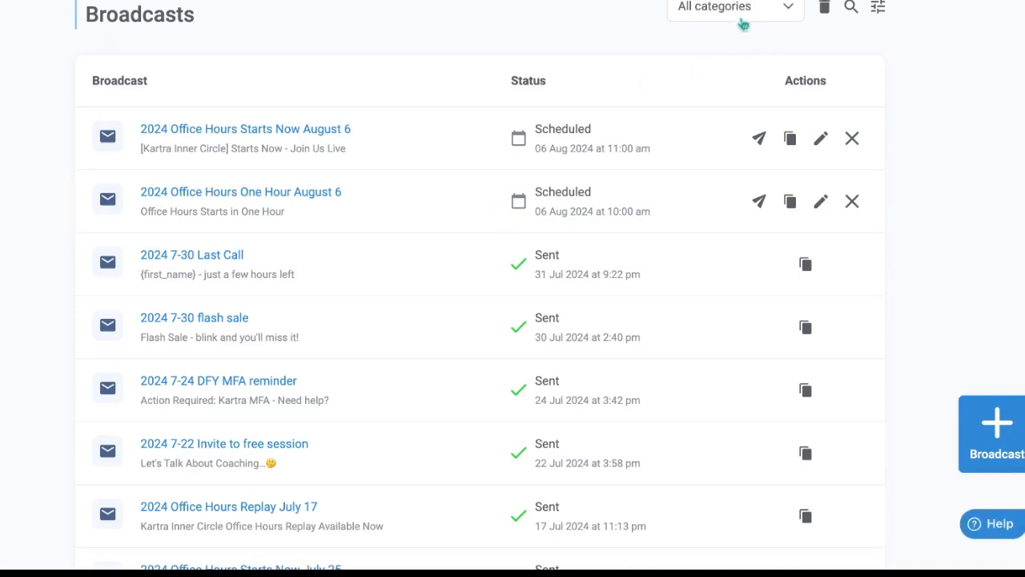
pyautogui.click(741, 16)
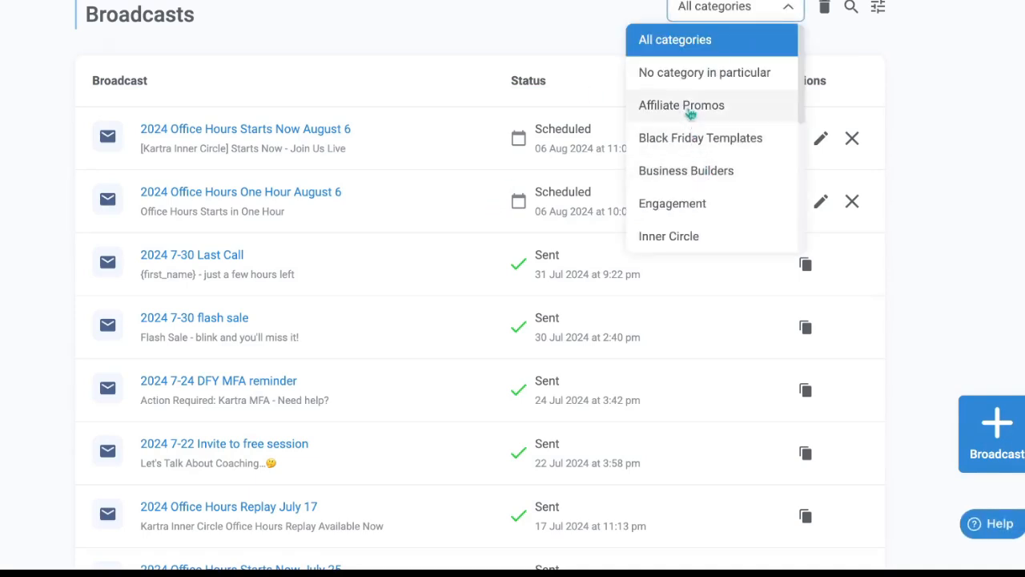
pyautogui.click(689, 235)
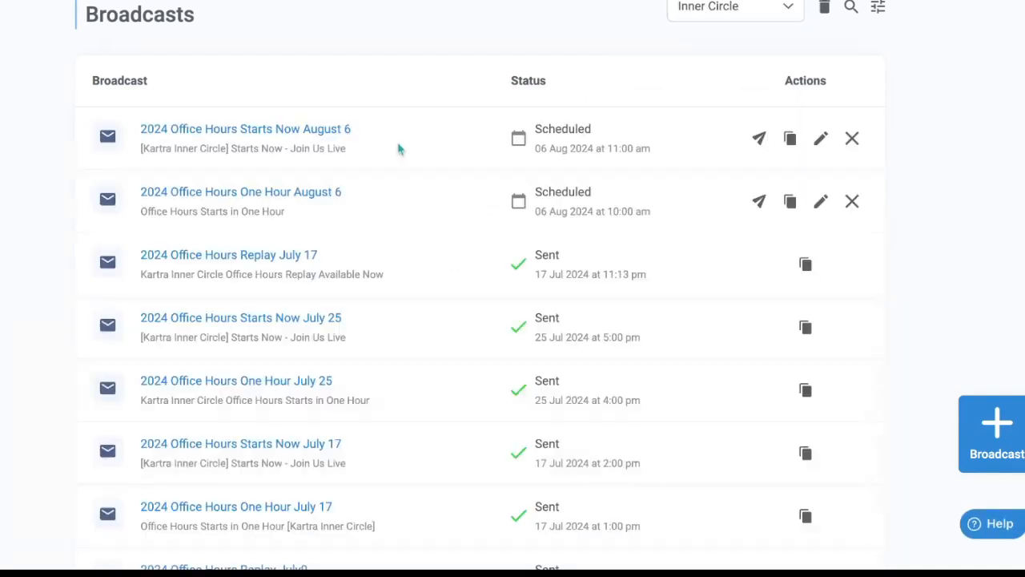
pyautogui.scroll(-2, 402, 185)
pyautogui.scroll(-8, 402, 184)
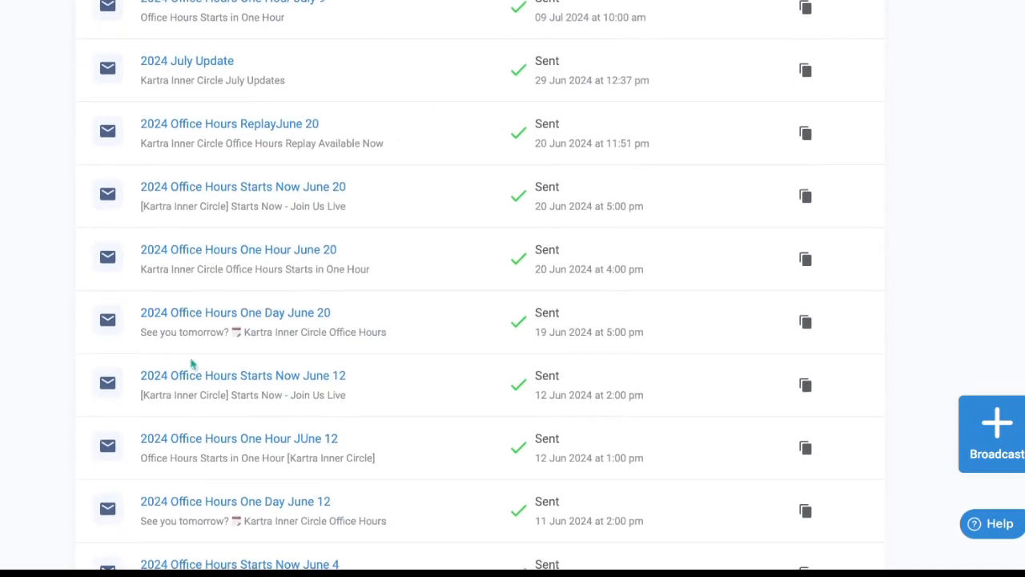
pyautogui.scroll(-1, 297, 326)
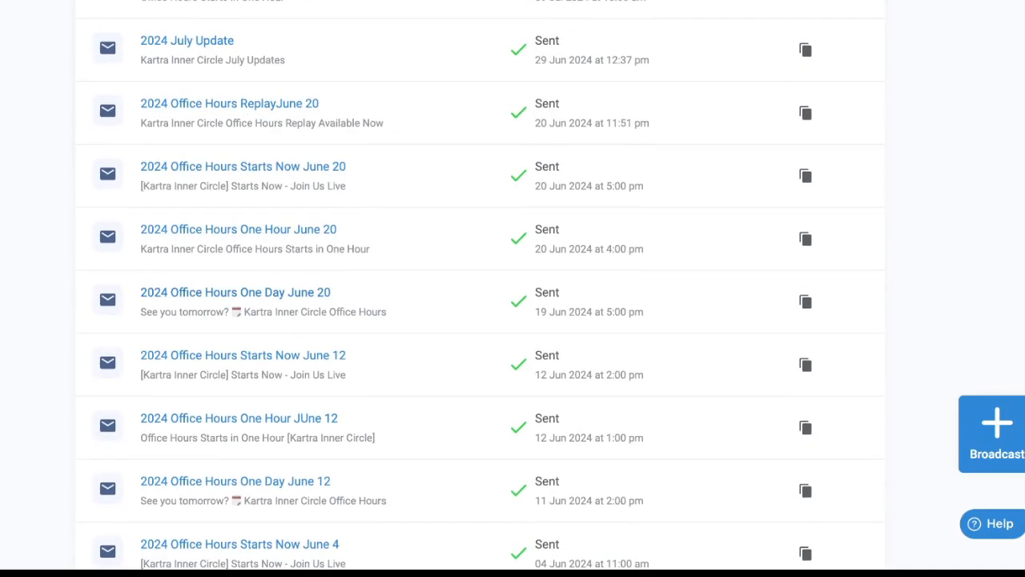
pyautogui.scroll(-1, 252, 419)
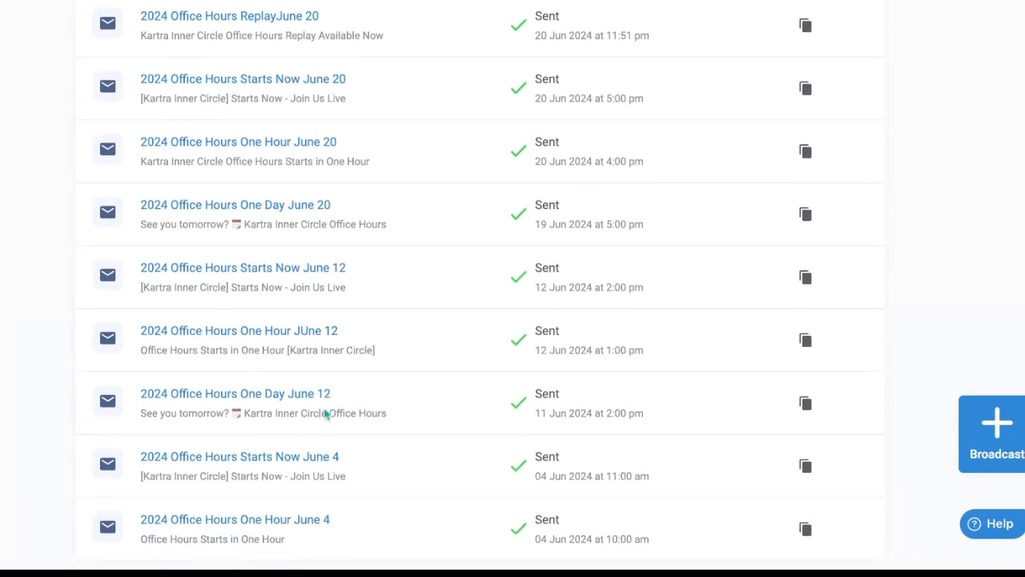
pyautogui.scroll(-2, 325, 414)
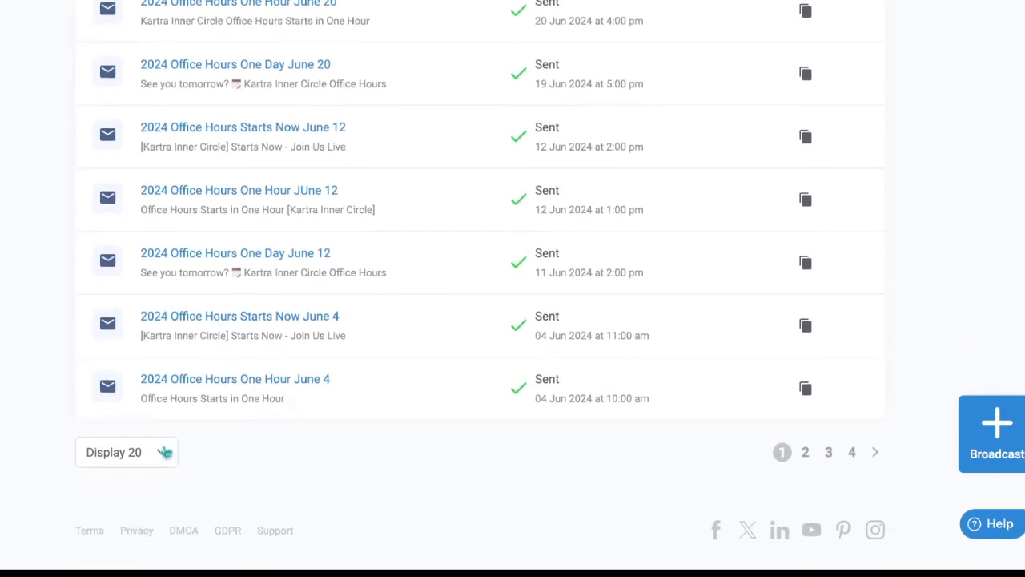
pyautogui.click(805, 452)
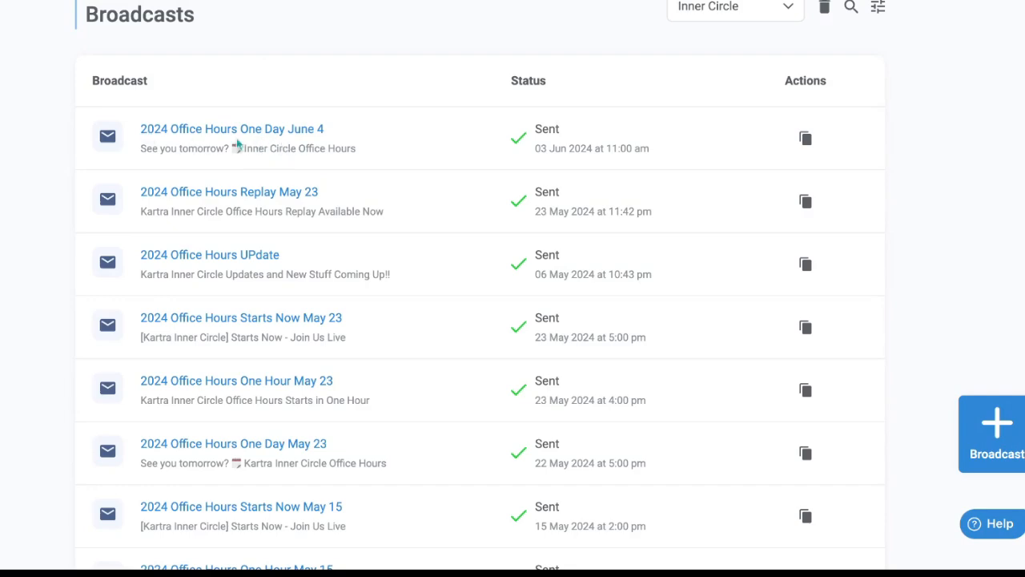
# Review the subject, preview text and body of the "2024 Office Hours One Day June 4" email, including the session time and expectations
pyautogui.click(309, 131)
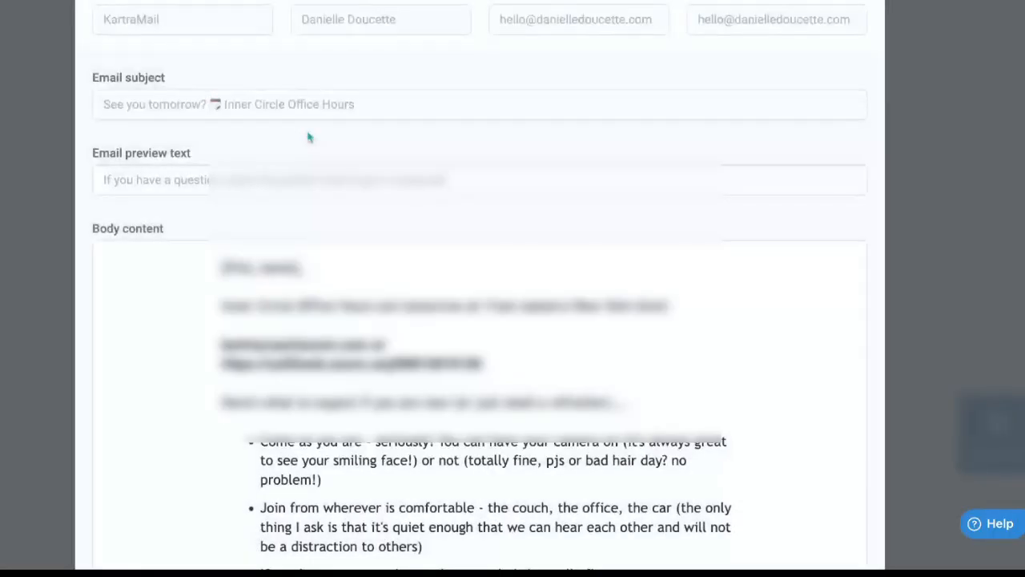
pyautogui.scroll(-3, 309, 136)
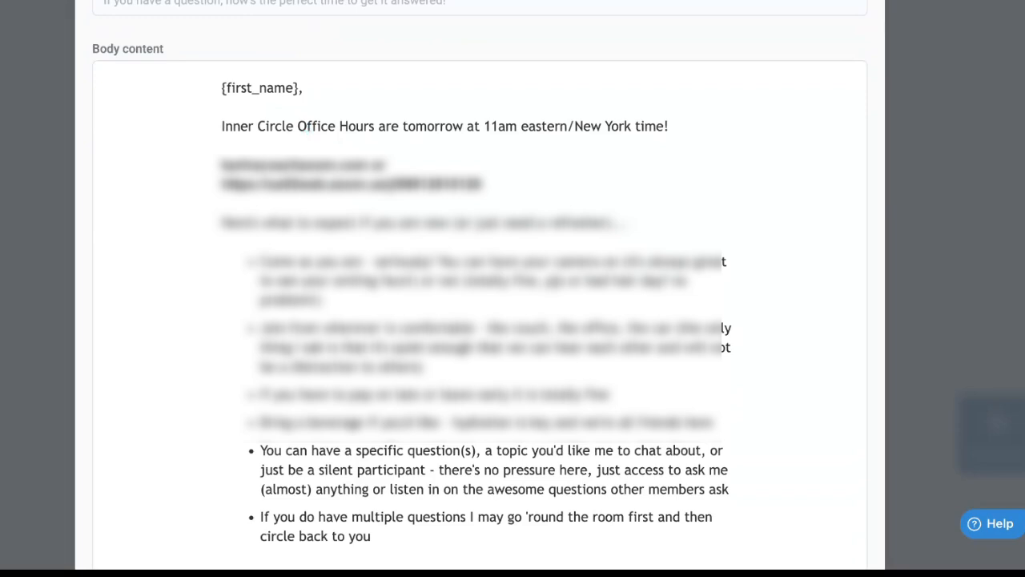
pyautogui.moveTo(222, 84); pyautogui.dragTo(670, 137)
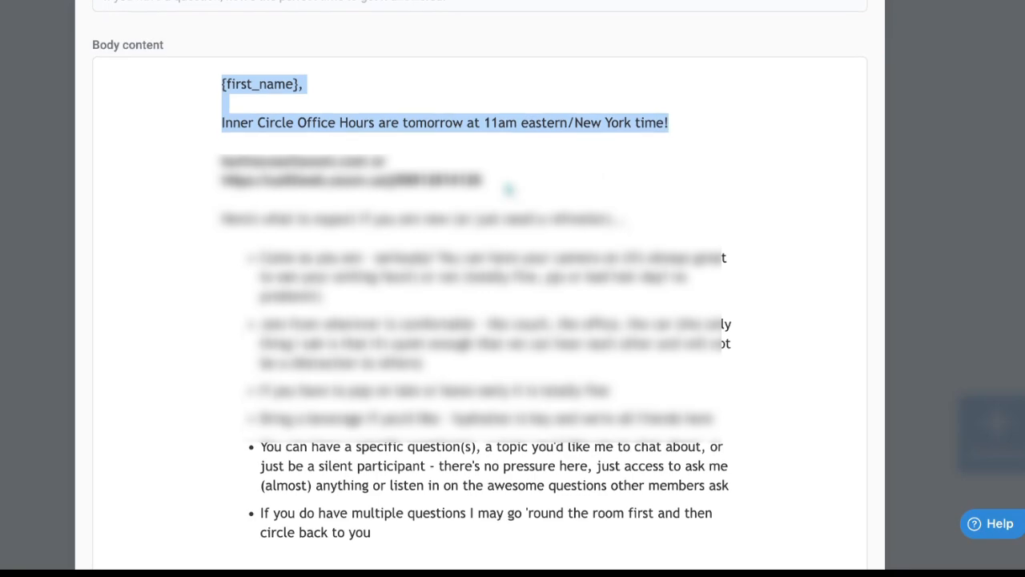
pyautogui.scroll(-1, 510, 190)
pyautogui.moveTo(222, 79); pyautogui.dragTo(651, 467)
pyautogui.scroll(-2, 650, 336)
pyautogui.scroll(5, 657, 358)
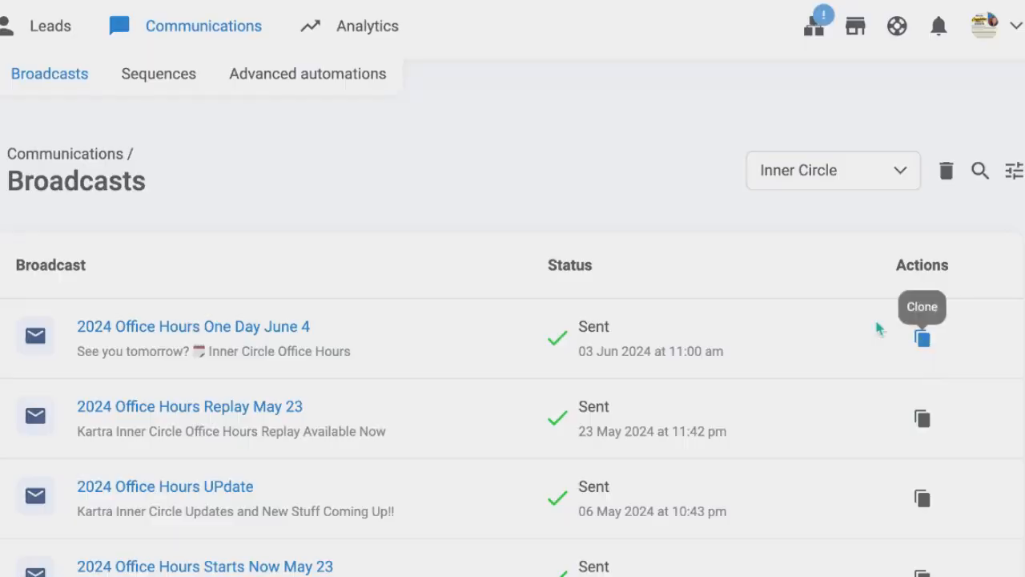
# Clone the "2024 Office Hours One Day June 4" broadcast as "2024 Office Hours One Day August 6" in the Inner Circle category
pyautogui.click(921, 337)
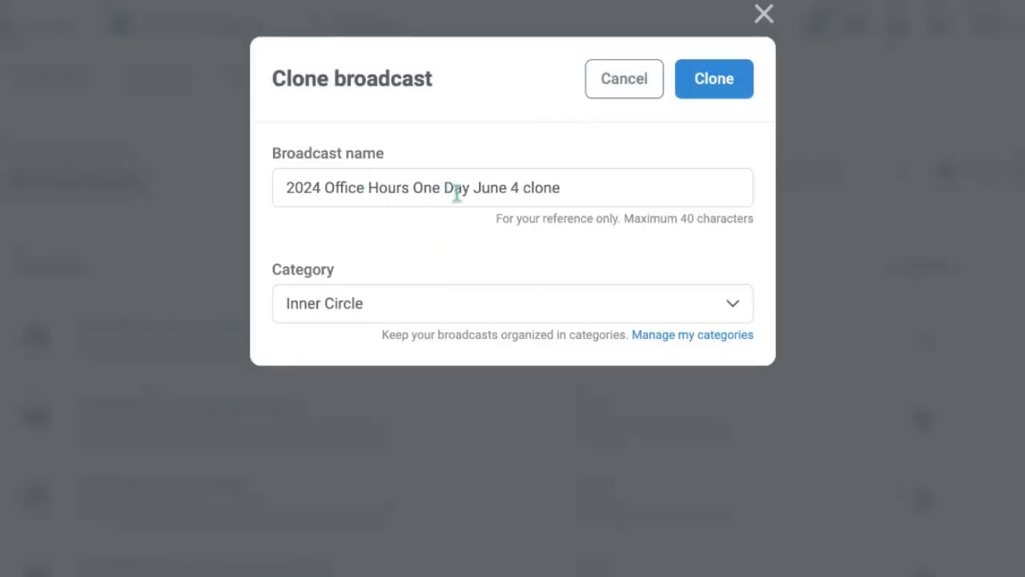
pyautogui.moveTo(473, 192); pyautogui.dragTo(578, 197)
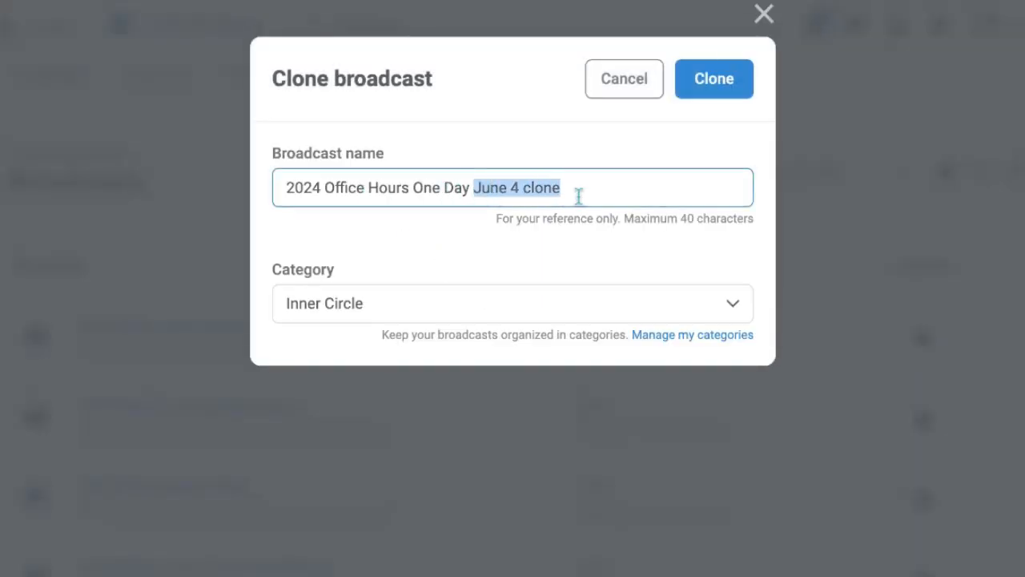
pyautogui.write('August ')
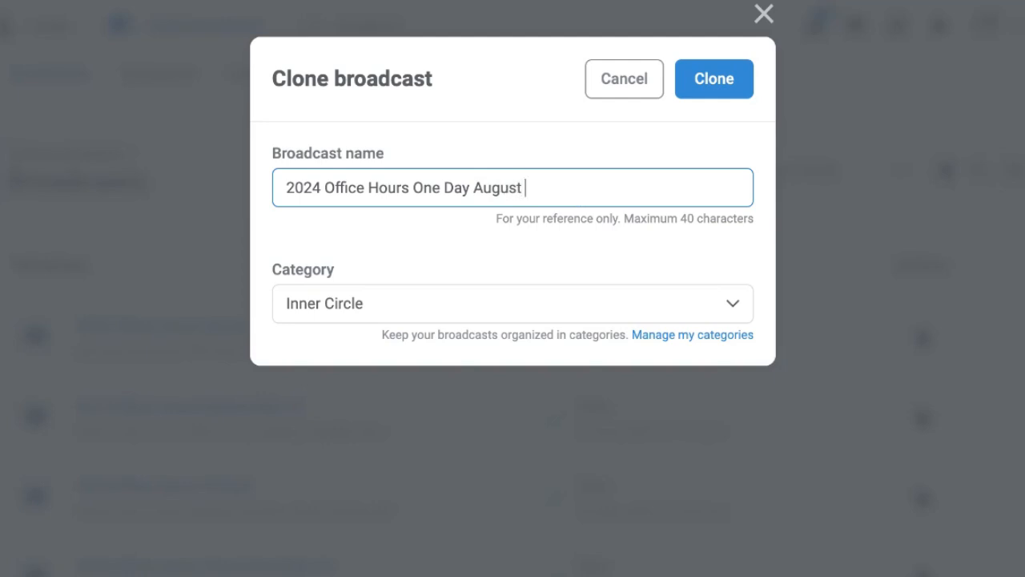
pyautogui.write('6')
pyautogui.click(730, 88)
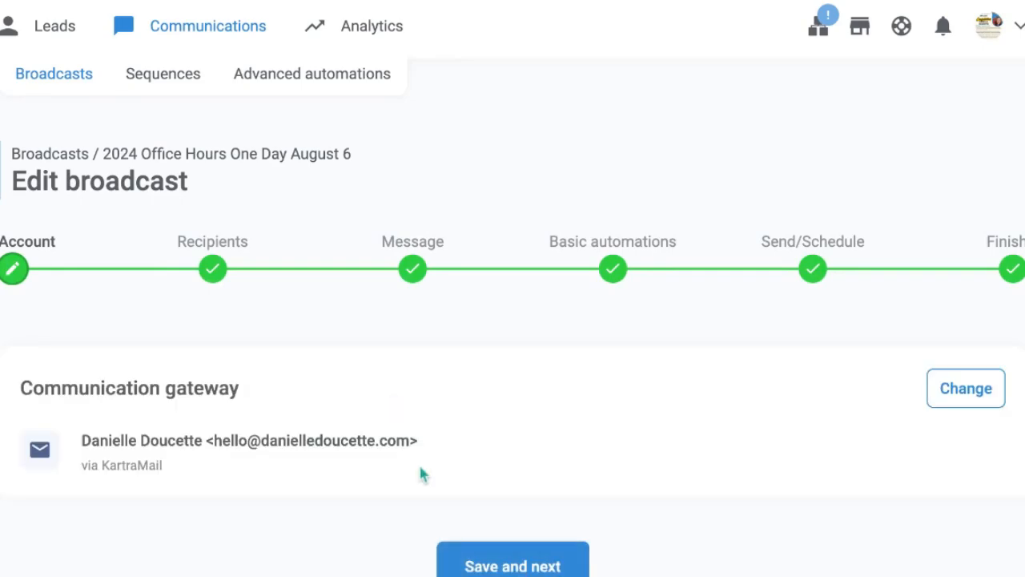
# Keep the cloned one-day broadcast's account, recipients and basic automations, check the session time in its message, and proceed to scheduling
pyautogui.click(478, 565)
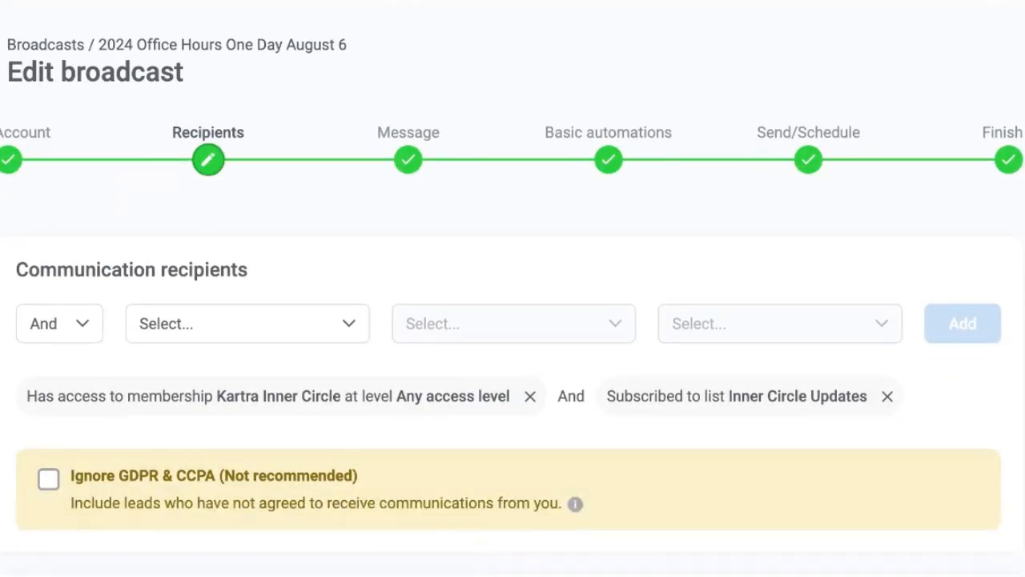
pyautogui.click(481, 574)
pyautogui.scroll(-5, 428, 455)
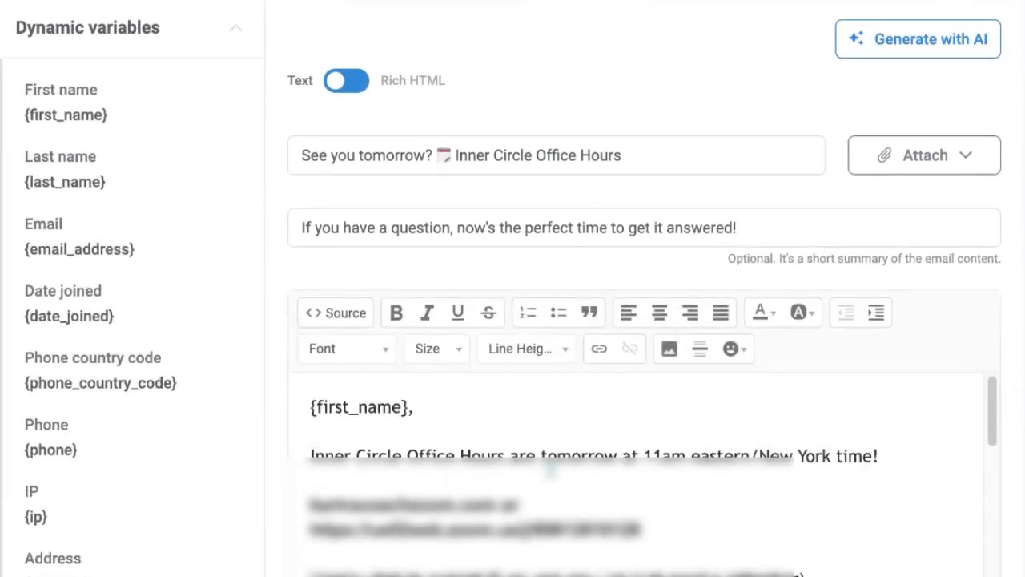
pyautogui.moveTo(557, 458); pyautogui.dragTo(886, 459)
pyautogui.scroll(-15, 728, 495)
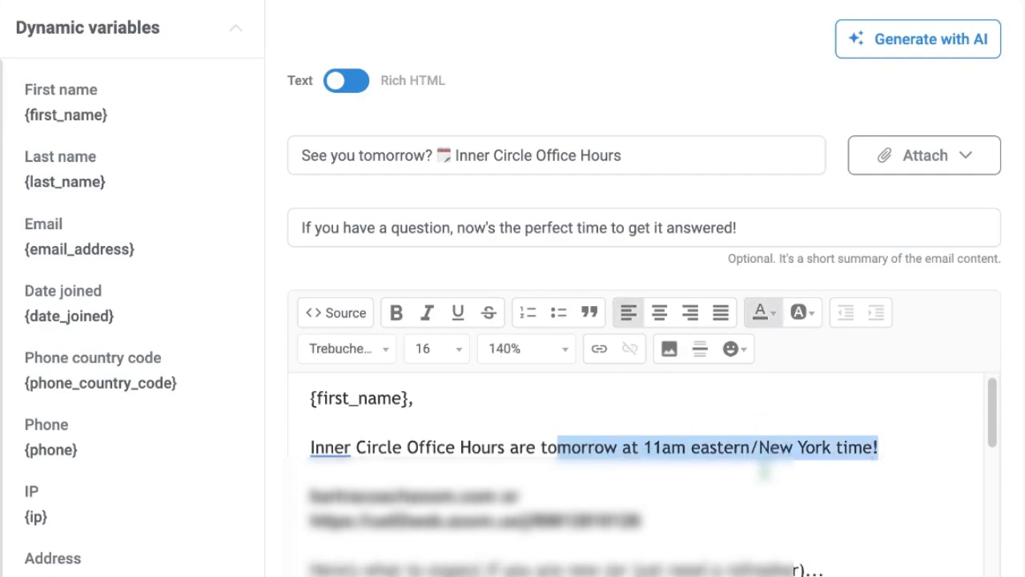
pyautogui.scroll(-2, 641, 401)
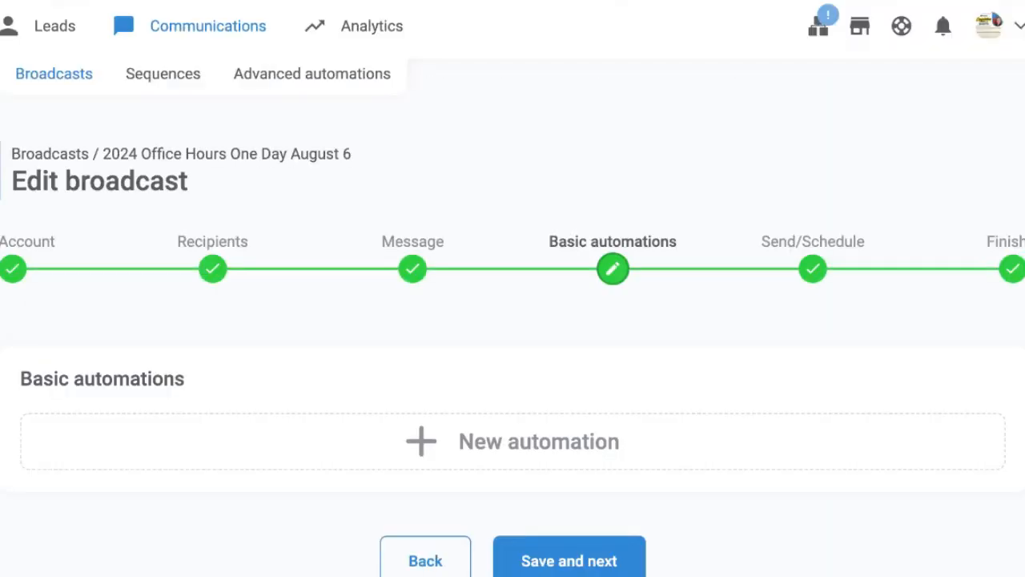
pyautogui.click(597, 565)
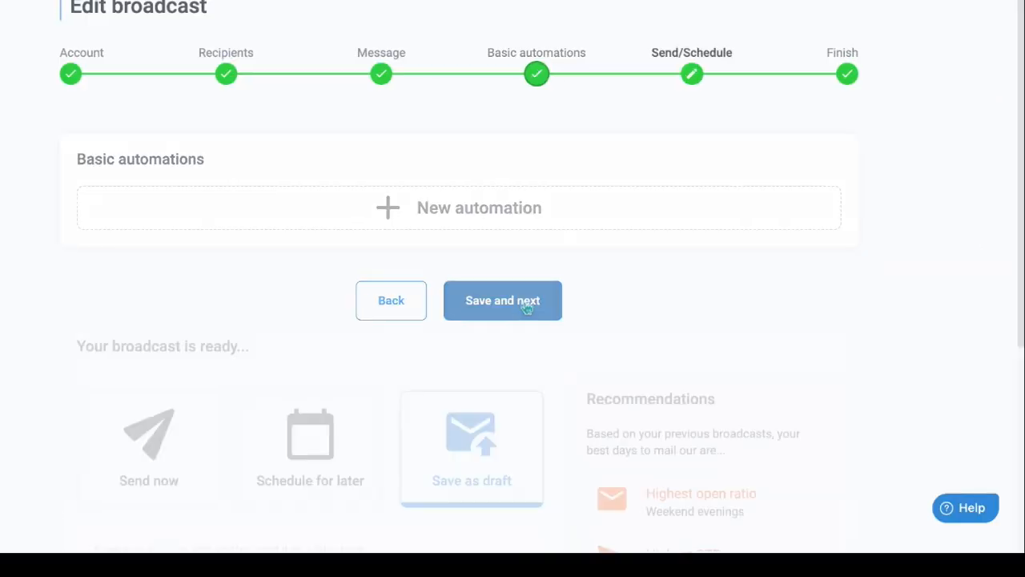
# Schedule the "2024 Office Hours One Day August 6" broadcast for 08/05/2024 at 11:00 am
pyautogui.click(314, 275)
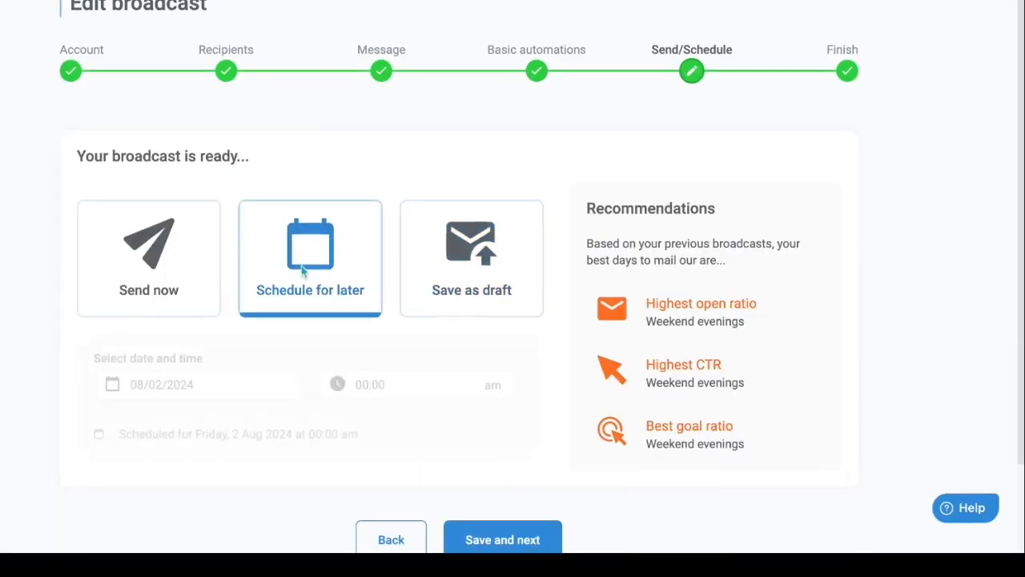
pyautogui.scroll(-1, 256, 283)
pyautogui.click(198, 291)
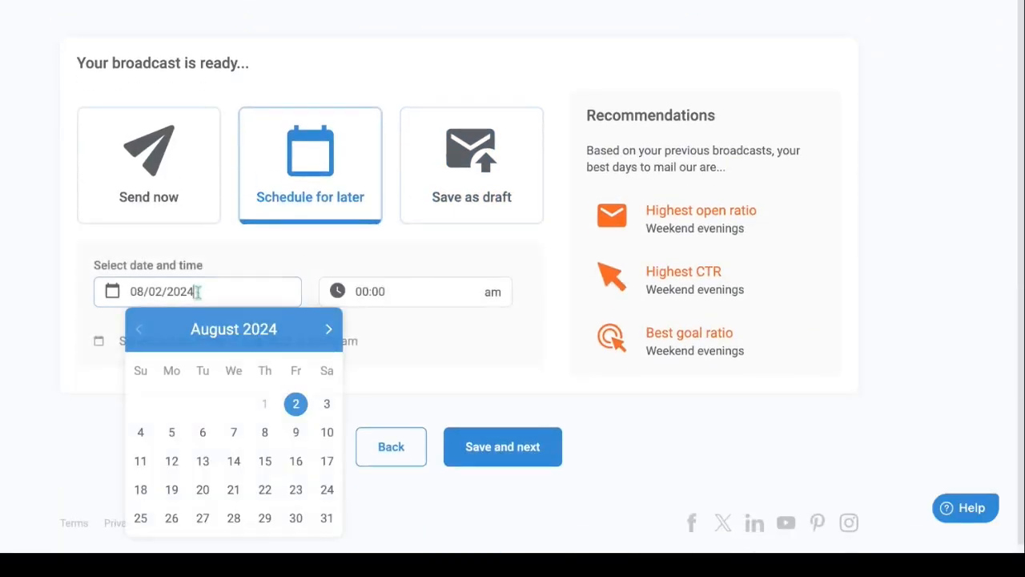
pyautogui.click(172, 432)
pyautogui.click(367, 291)
pyautogui.click(398, 129)
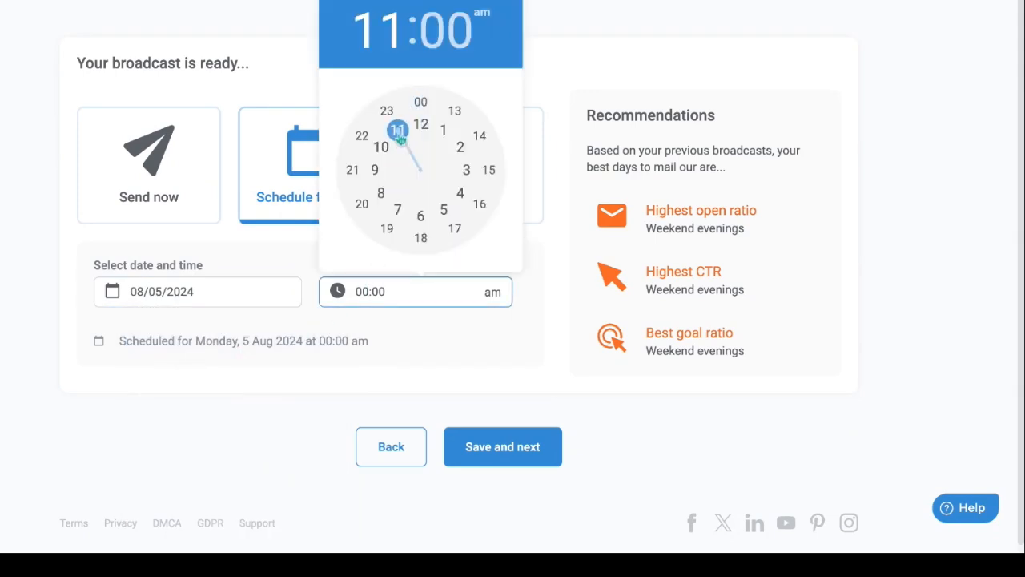
pyautogui.click(422, 109)
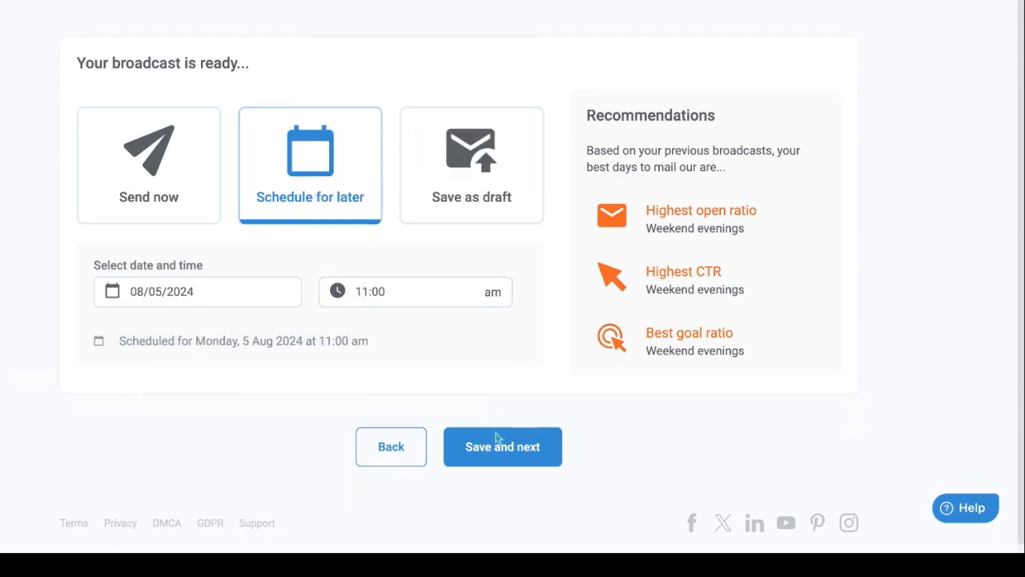
pyautogui.click(500, 442)
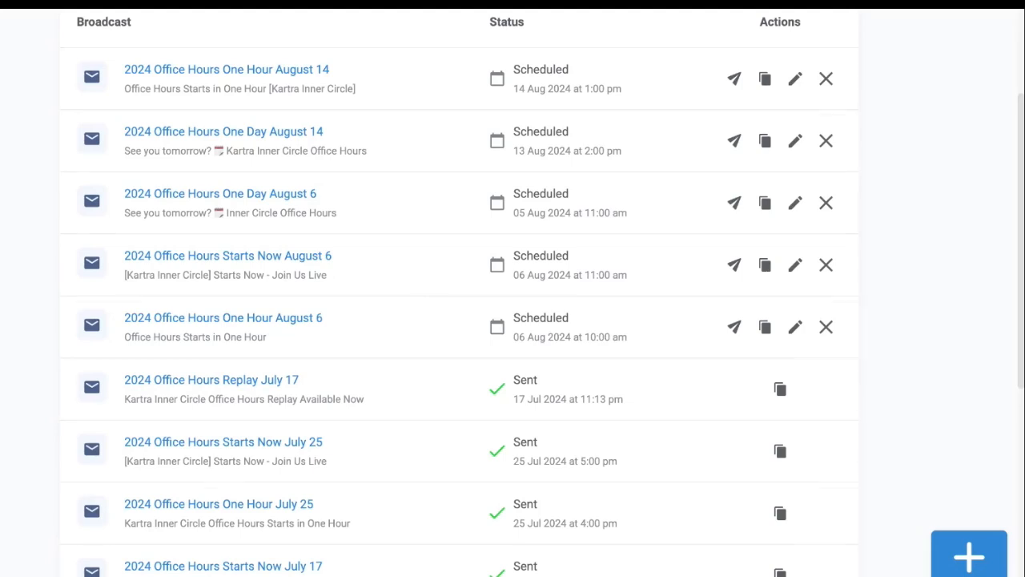
# Examine the preview of the one-day office hours email, highlighting the greeting and the session time line above the meeting link
pyautogui.scroll(3, 457, 292)
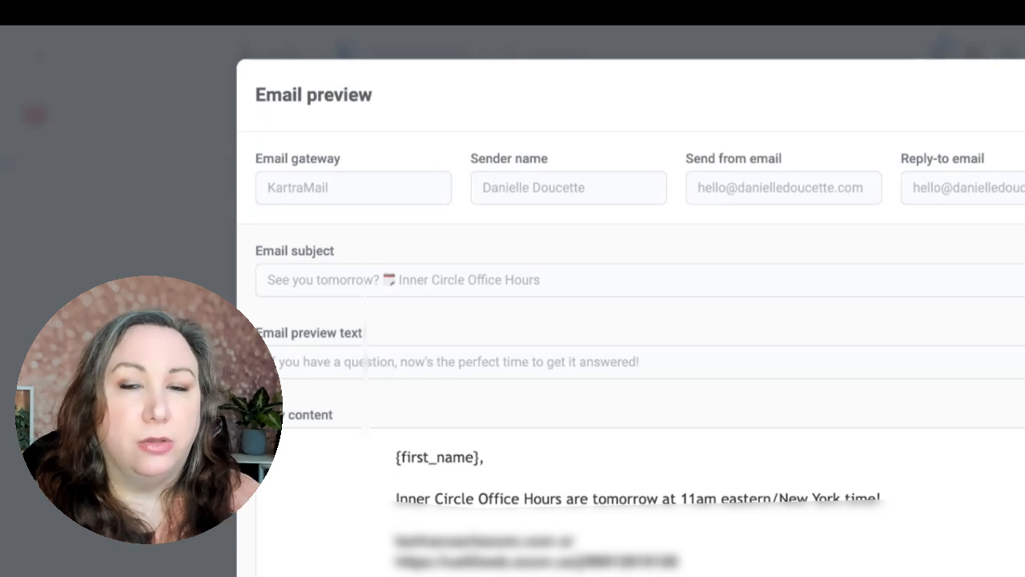
pyautogui.scroll(-1, 631, 310)
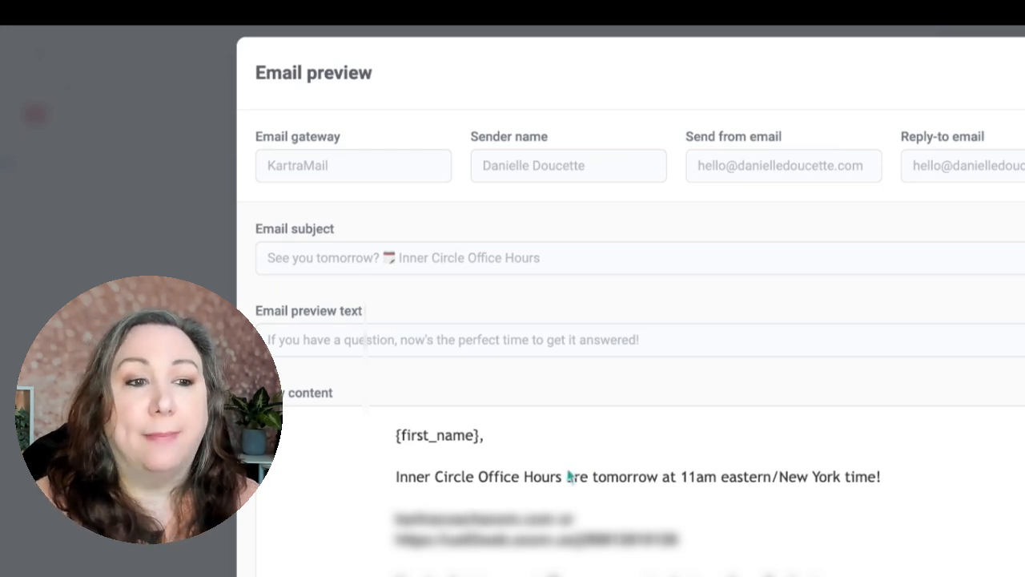
pyautogui.moveTo(392, 488); pyautogui.dragTo(921, 502)
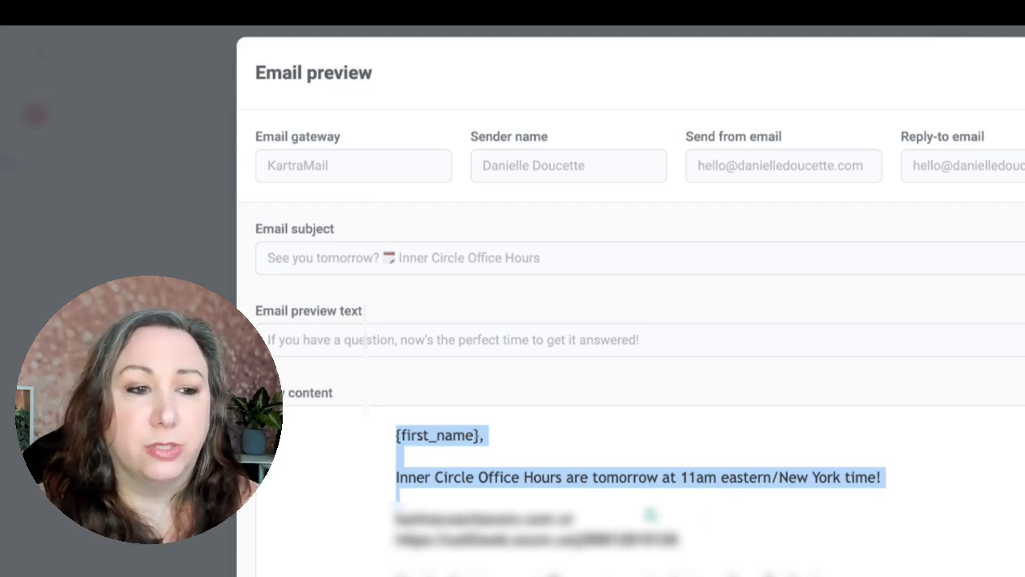
pyautogui.scroll(-1, 449, 497)
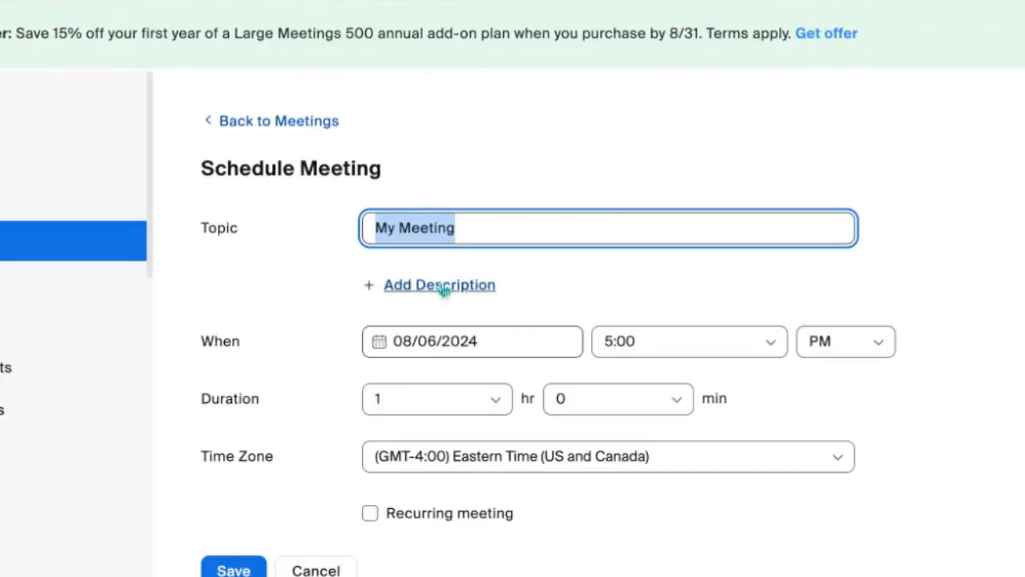
# Switch to Zoom's meeting scheduling form, make the meeting recurring and set its recurrence to No Fixed Time
pyautogui.scroll(-1, 443, 298)
pyautogui.scroll(-3, 443, 298)
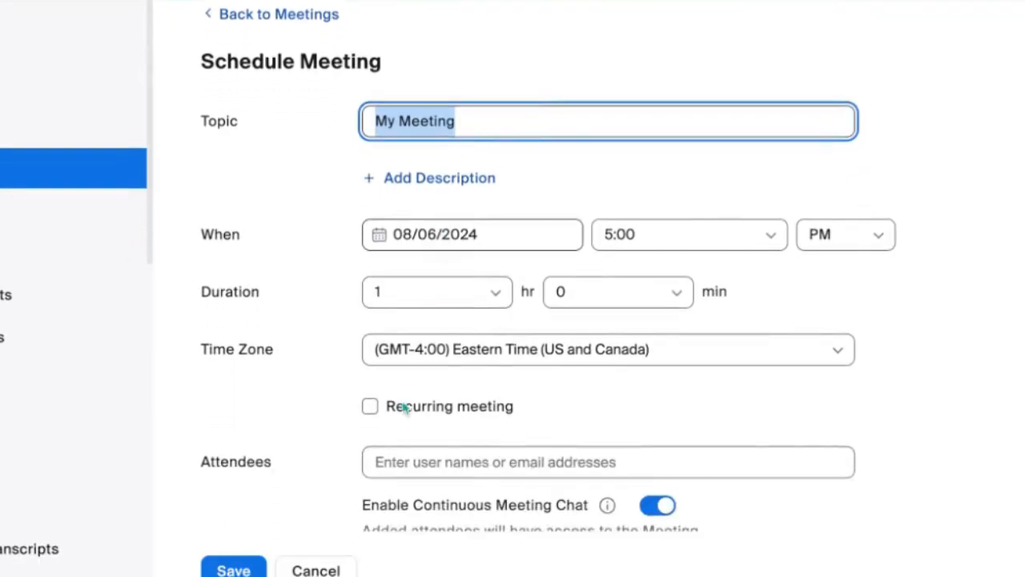
pyautogui.click(370, 409)
pyautogui.scroll(-3, 556, 449)
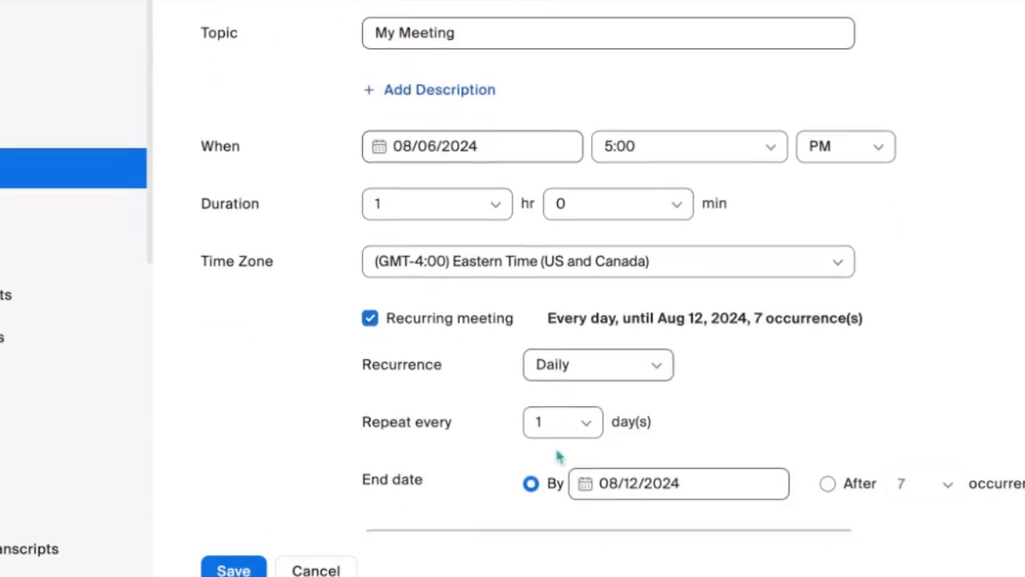
pyautogui.scroll(-2, 589, 411)
pyautogui.click(614, 291)
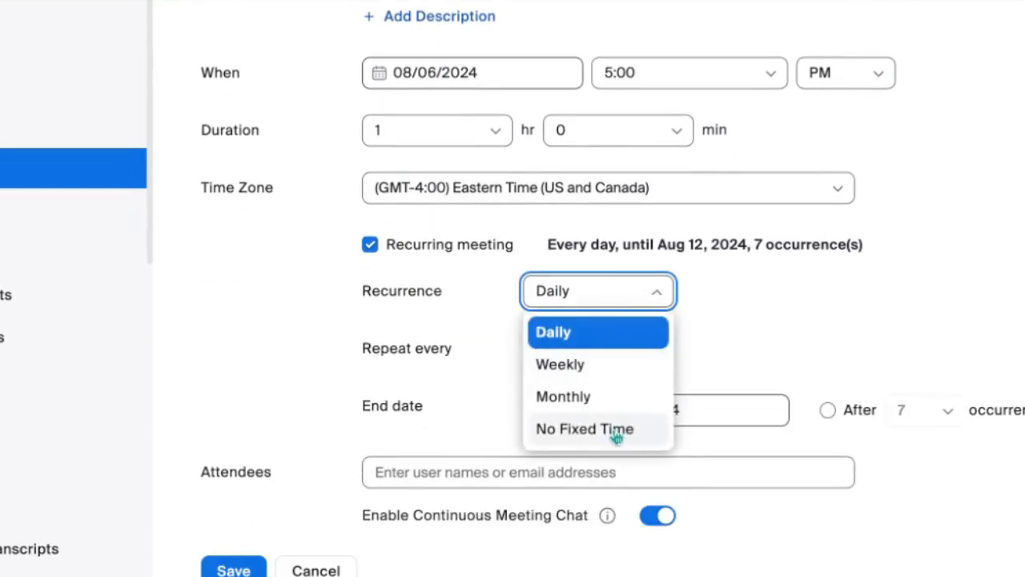
pyautogui.click(553, 428)
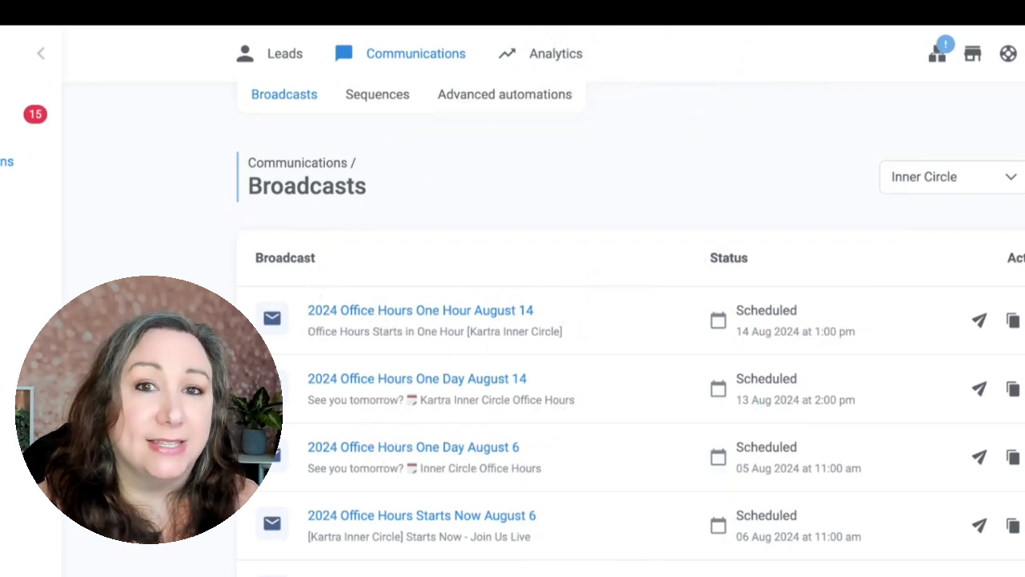
# Open the scheduled "2024 Office Hours One Hour August 6" broadcast for editing from the Inner Circle list
pyautogui.scroll(-1, 737, 561)
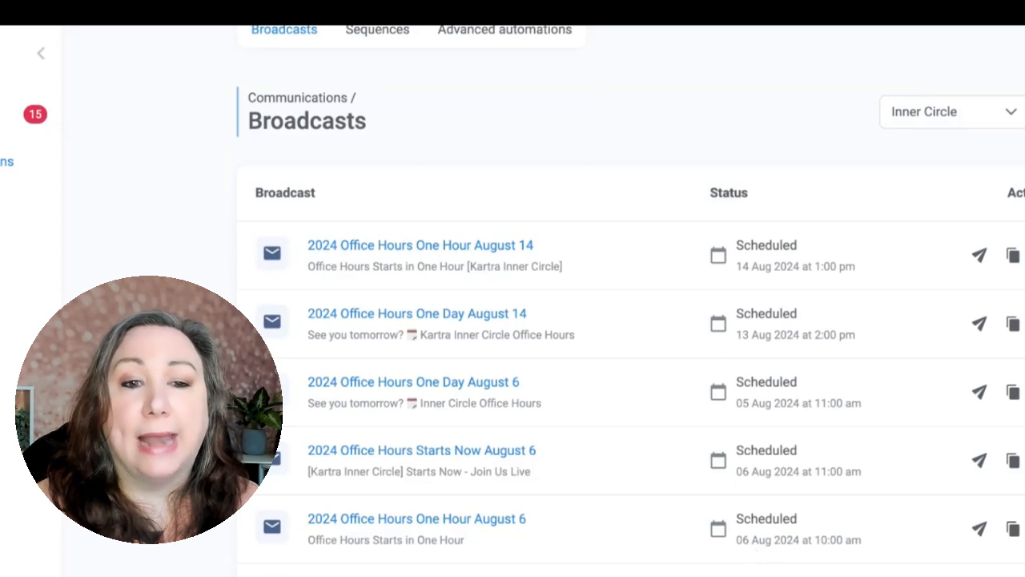
pyautogui.click(1024, 530)
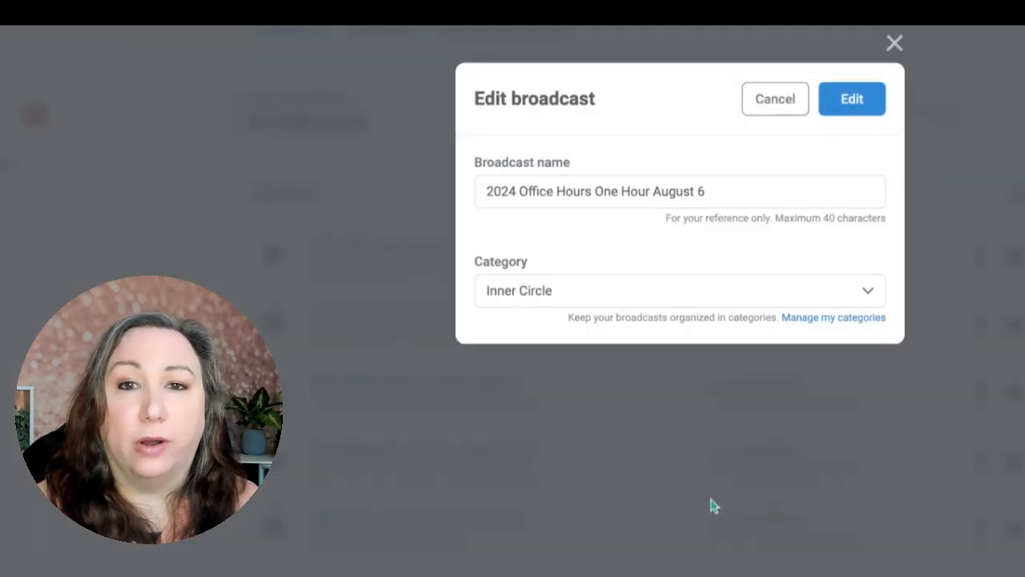